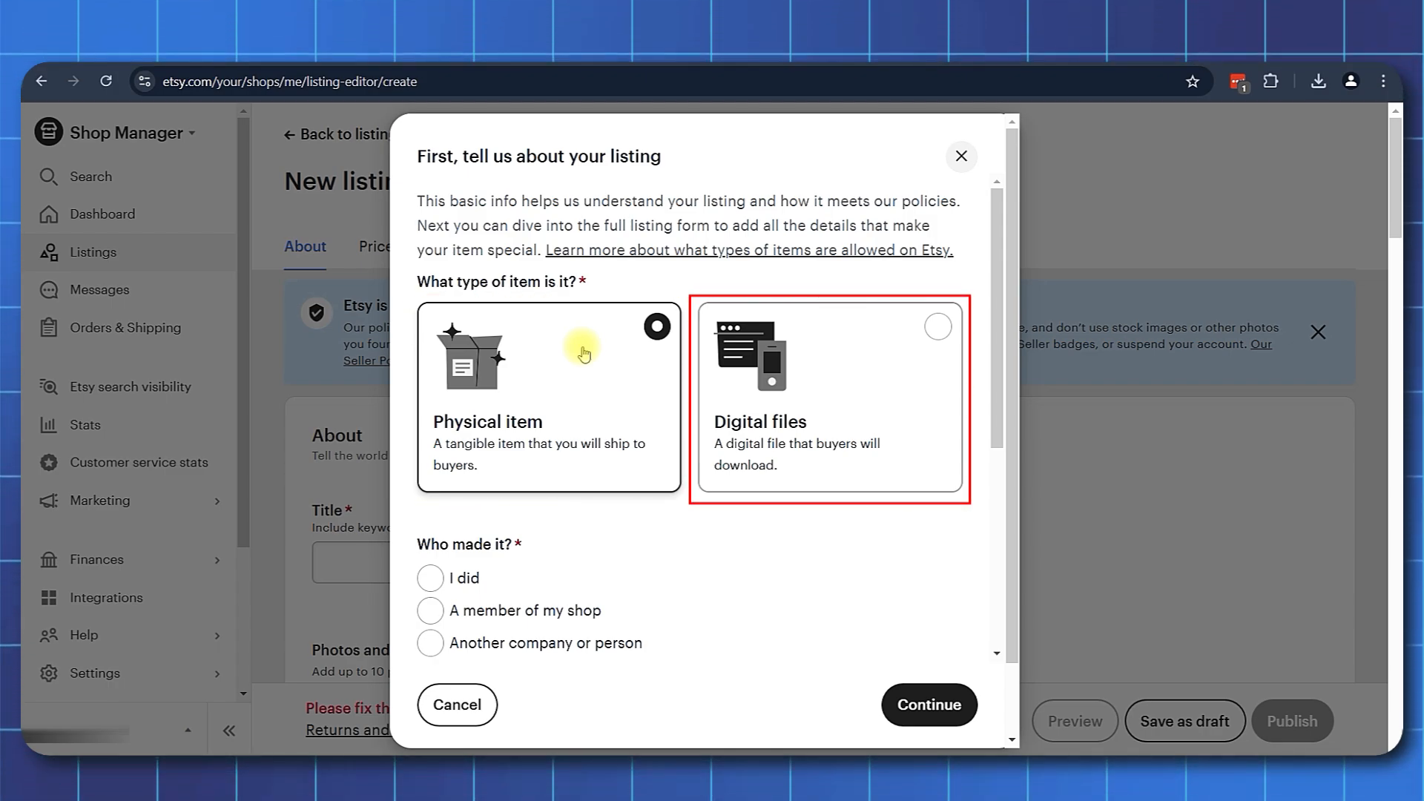
Describe the listing as a self-made physical finished product from 2020 - 2024, made from scratch without tools, and continue to the full form
scroll(551, 342, "down", 2)
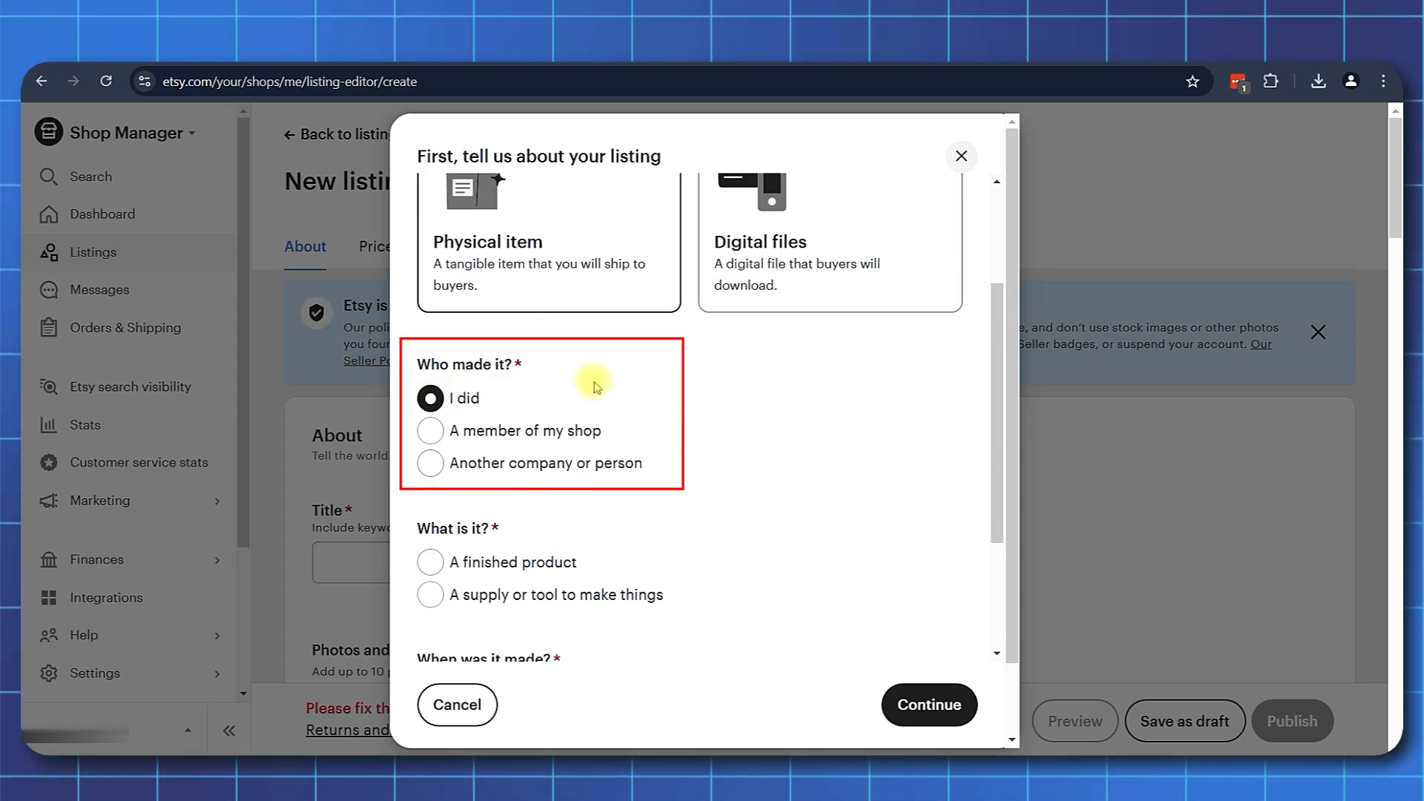
scroll(470, 493, "down", 1)
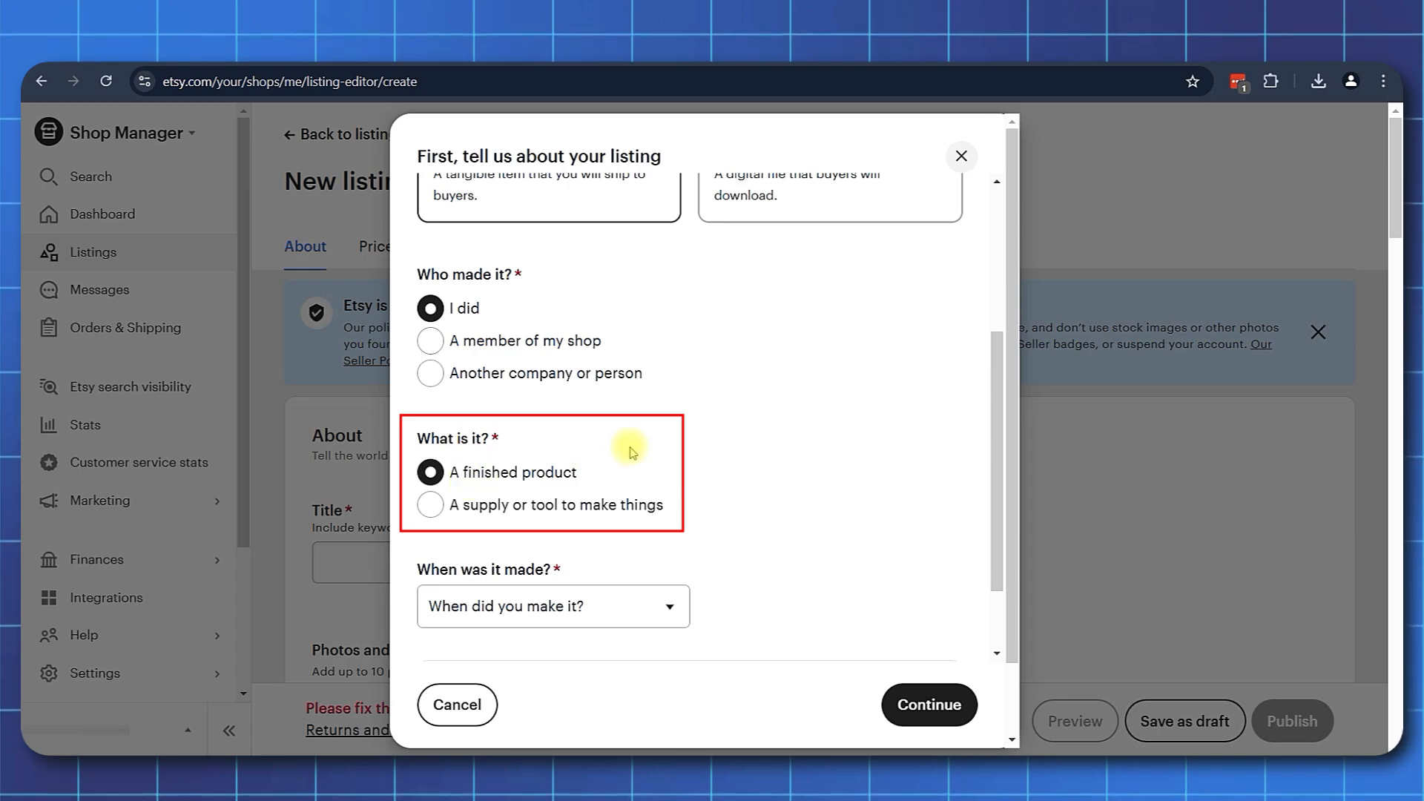
scroll(631, 453, "down", 3)
left_click(642, 338)
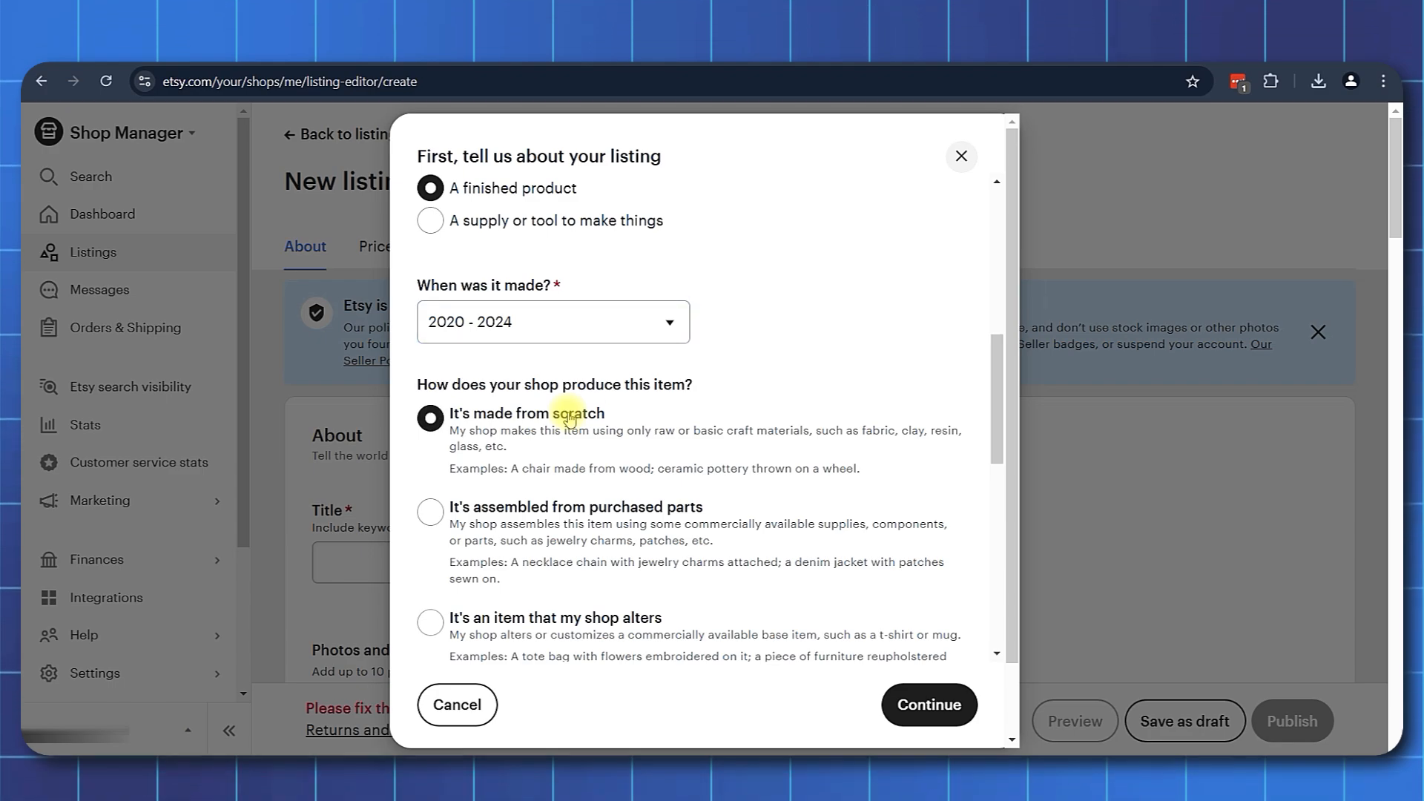
scroll(712, 475, "down", 5)
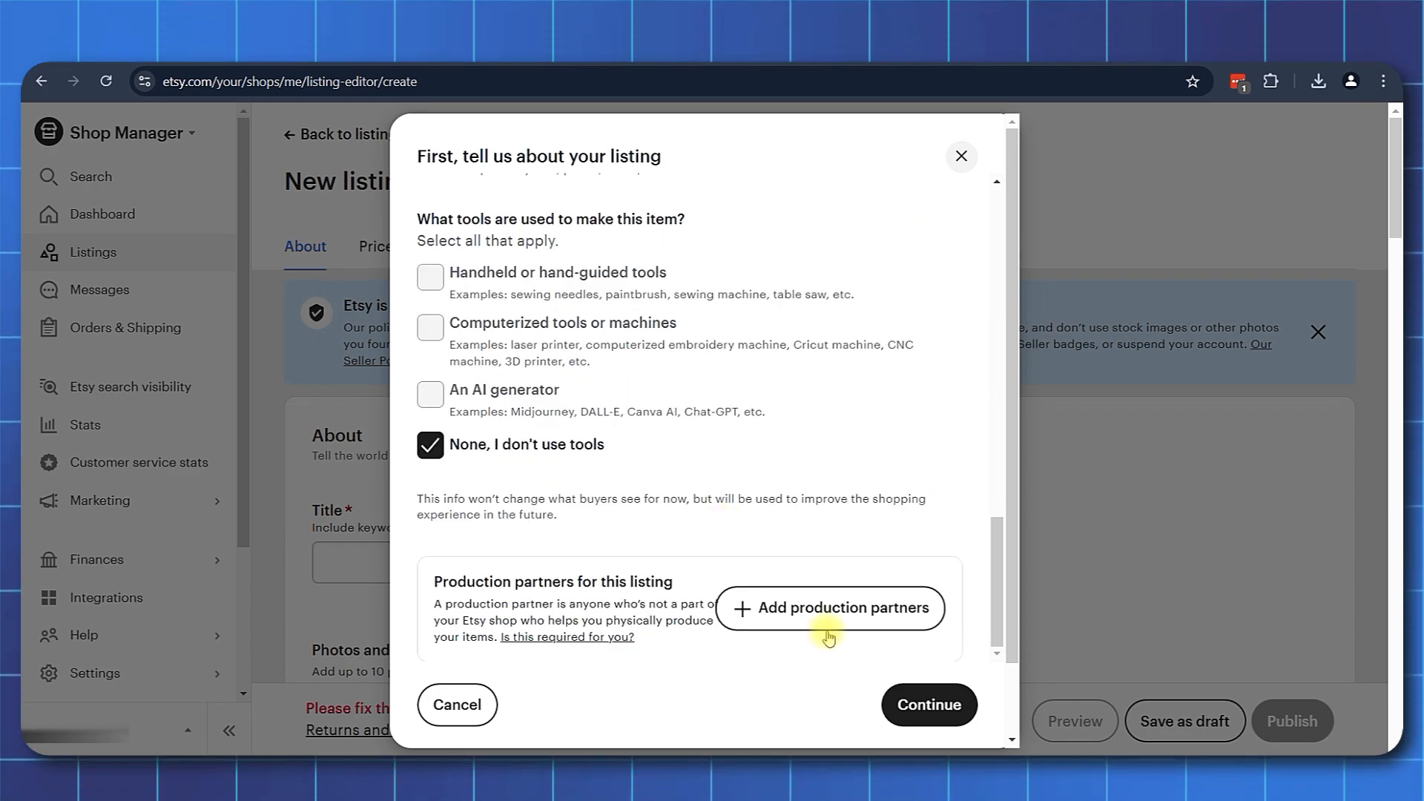
left_click(900, 700)
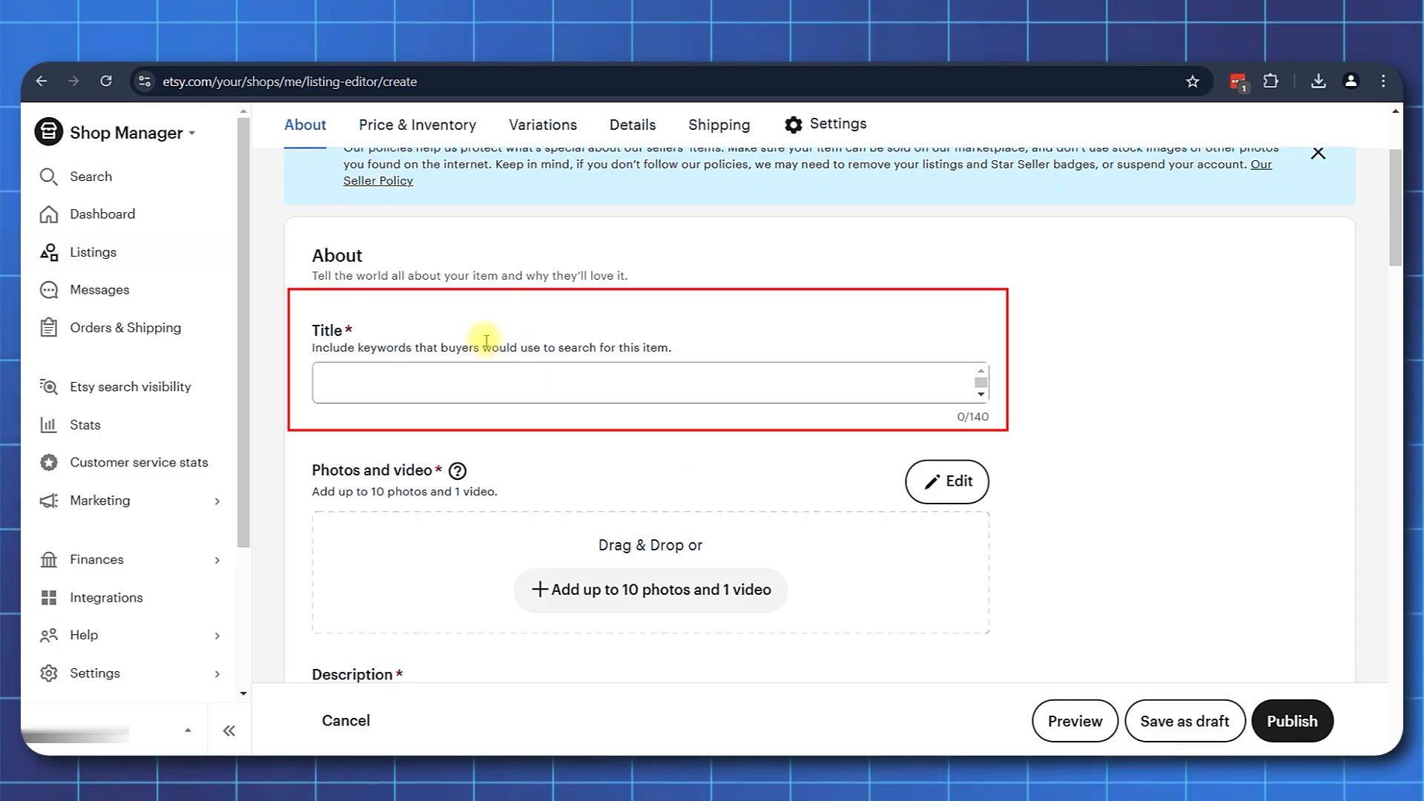
Title the listing "Superior Graphic Supplies Thermal Laminating Film Roll - 1 Inch Core, 10 Mil/.01 Inch Thick, 25" x 100', Clear Gloss"
left_click(384, 381)
type("Superior Graphic Supplies Thermal Laminating Film Roll - 1 Inch Core, 10 Mil/.01 Inch Thick, 25\" x 100', Clear Gloss")
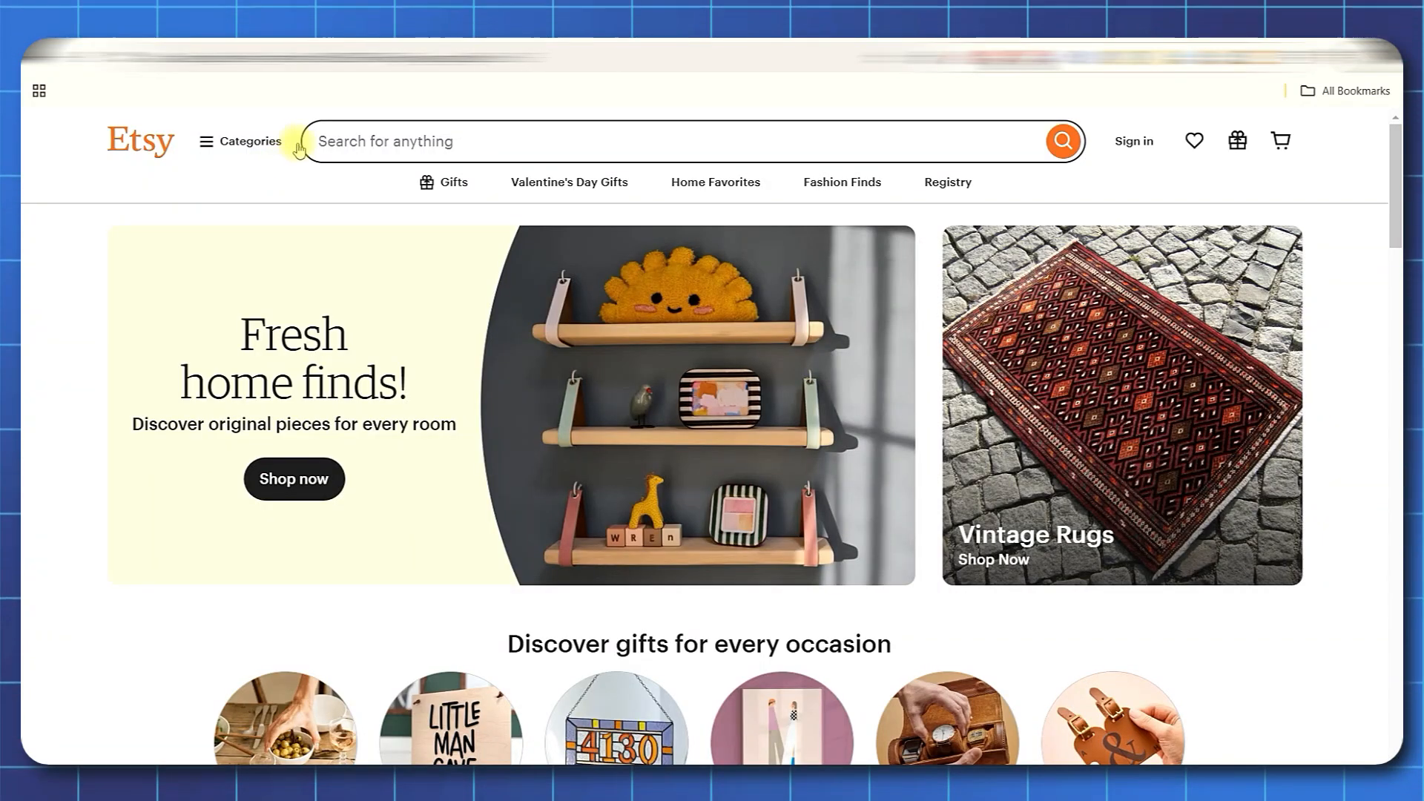
Check the Etsy storefront's search suggestions for "wallet" and "vintage wallet" as keyword ideas
left_click(338, 135)
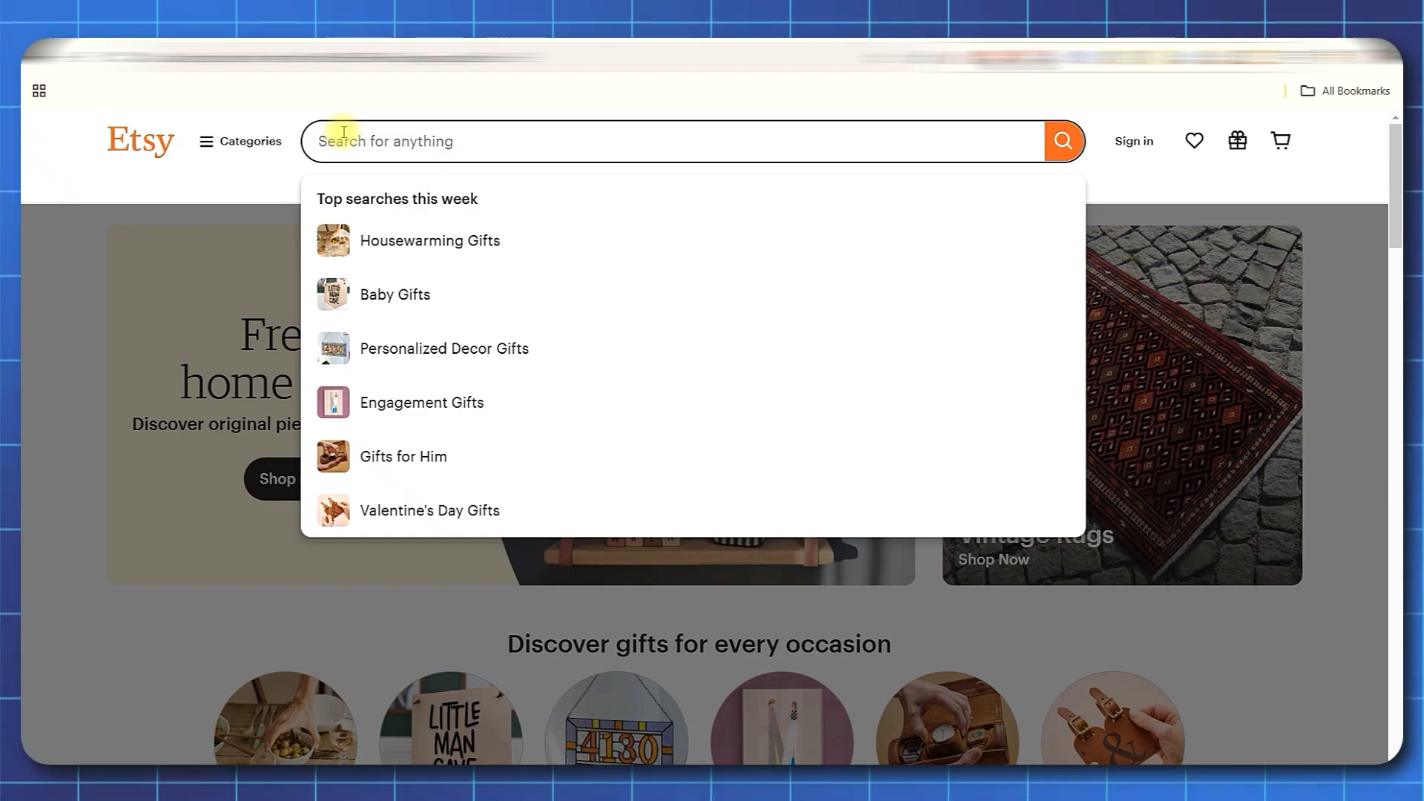
type("wallet")
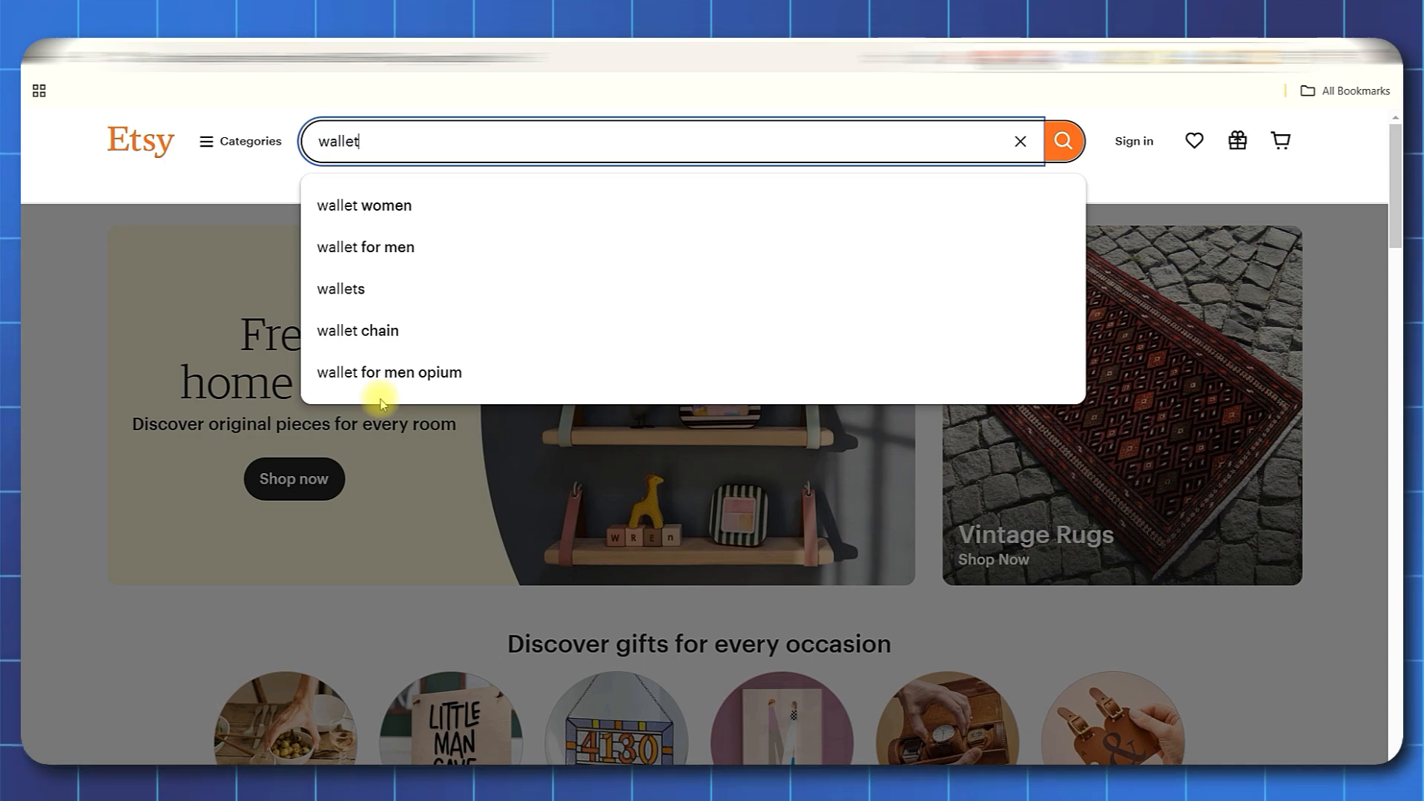
left_click_drag(382, 144, 282, 146)
type("vintage wallet")
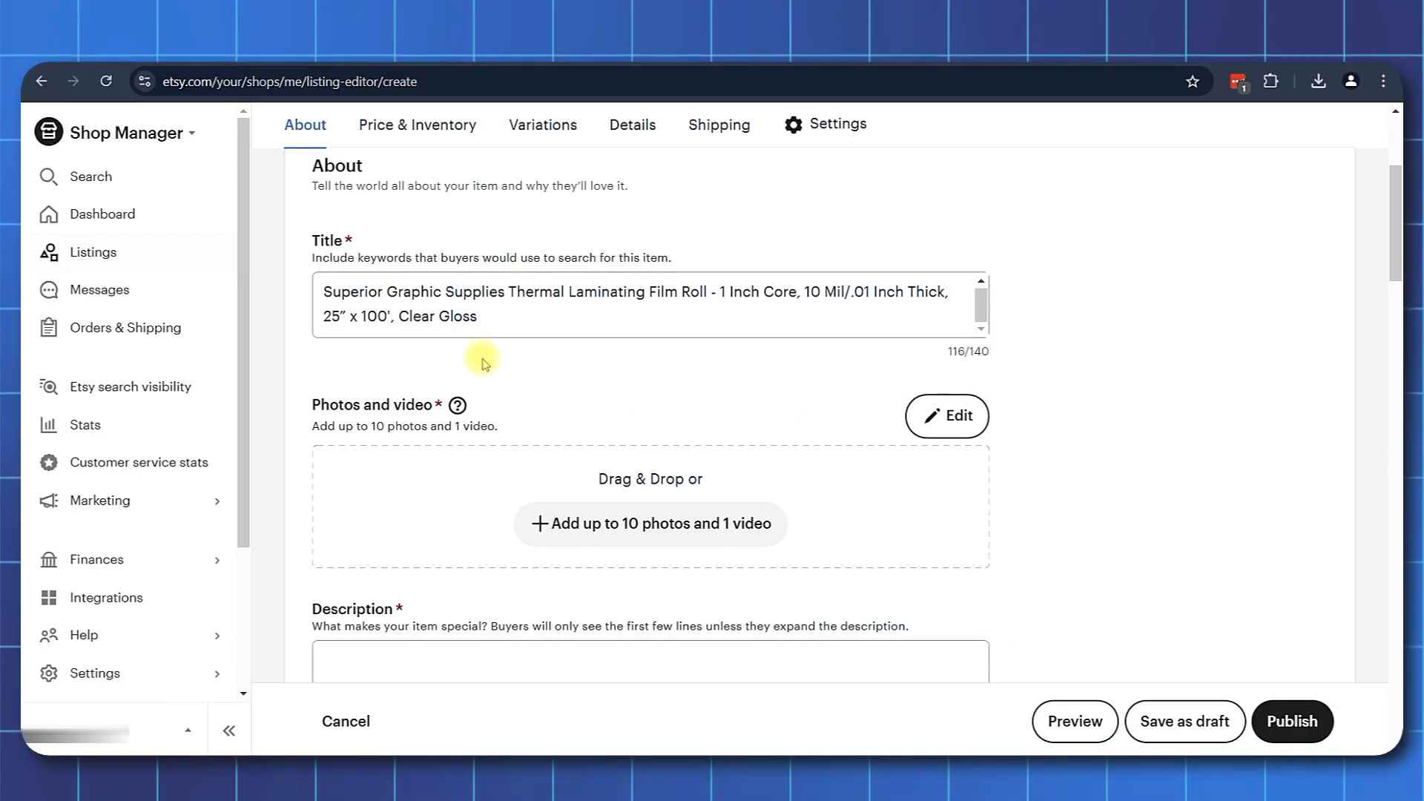
Examine the zoom adjustment for the listing thumbnail and leave it without applying any change
scroll(482, 360, "down", 1)
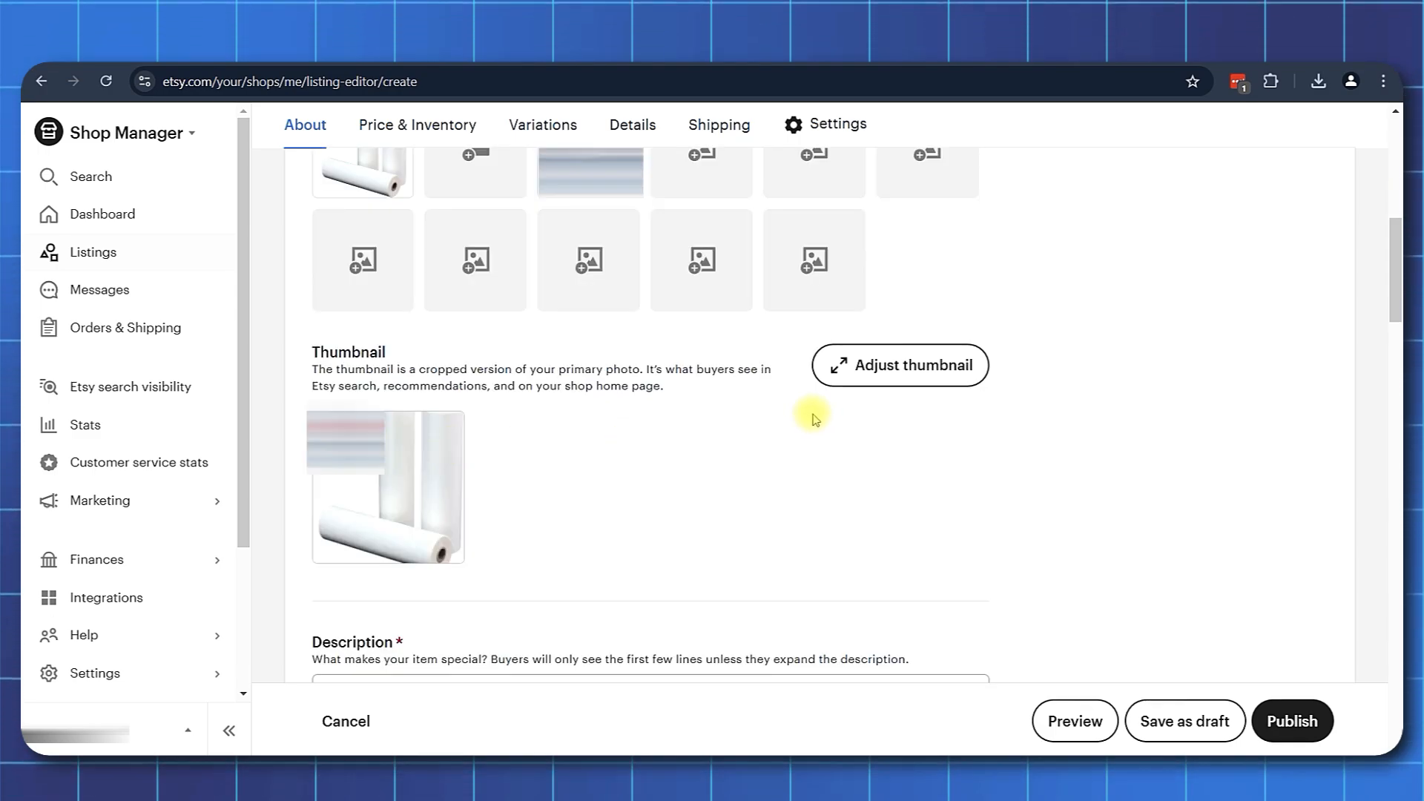
left_click(898, 371)
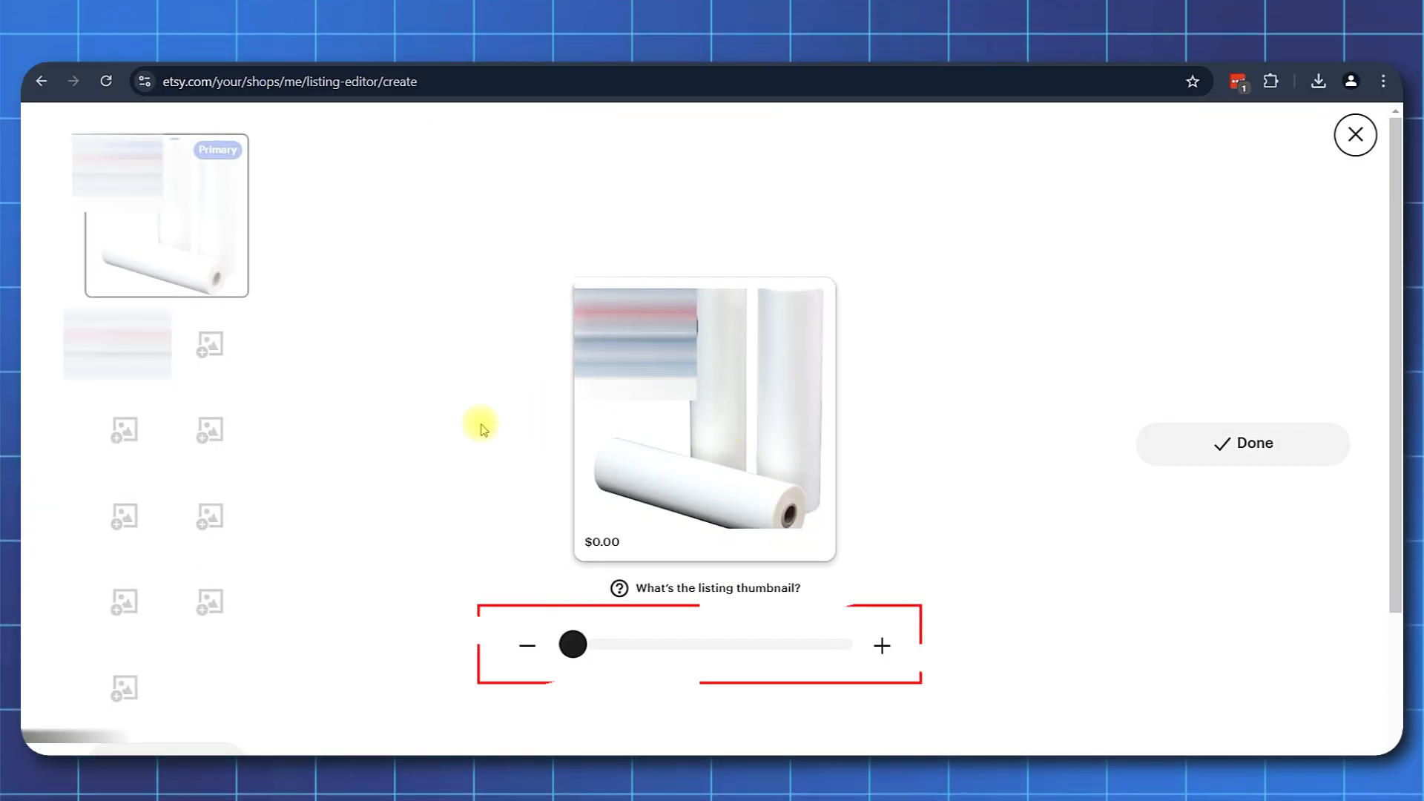
scroll(1226, 718, "down", 3)
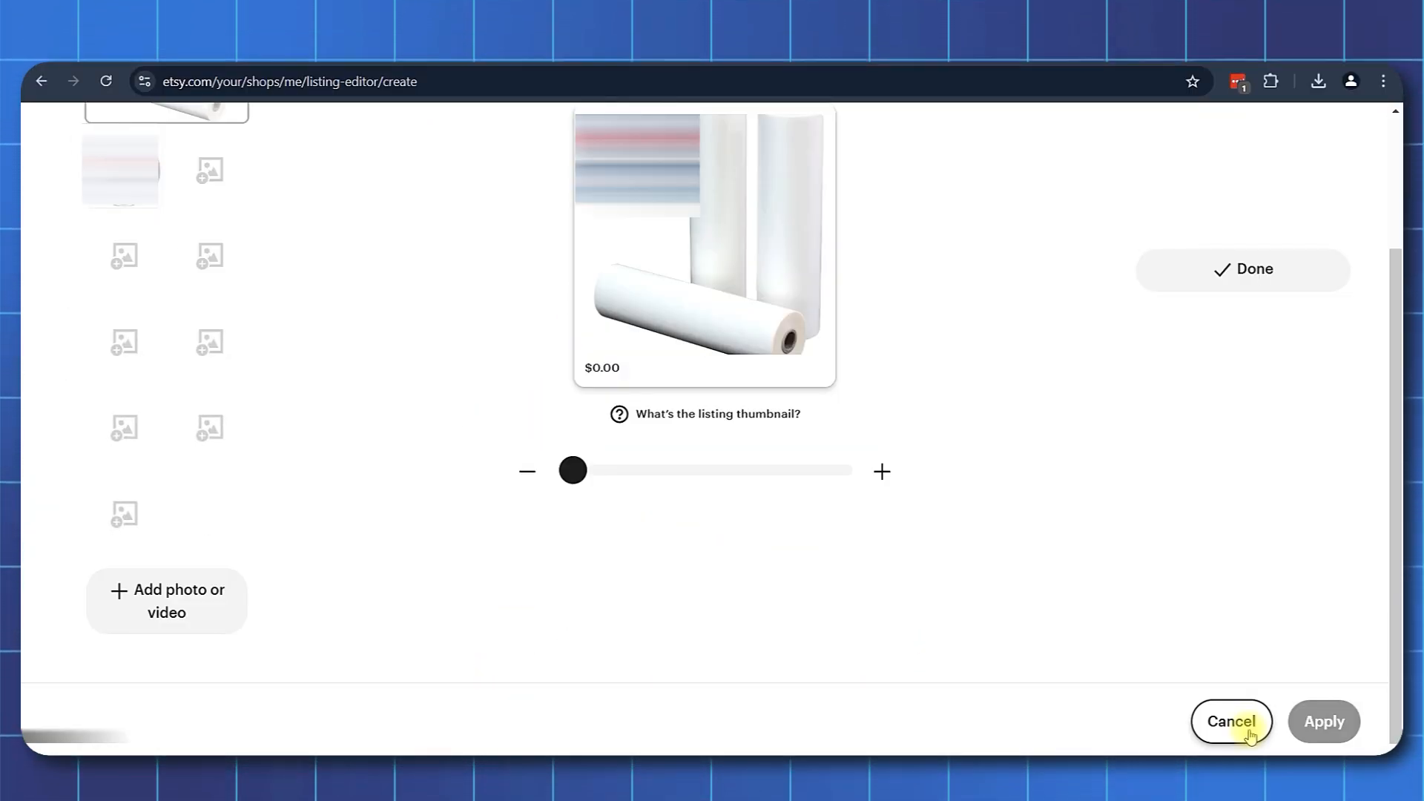
left_click(1232, 721)
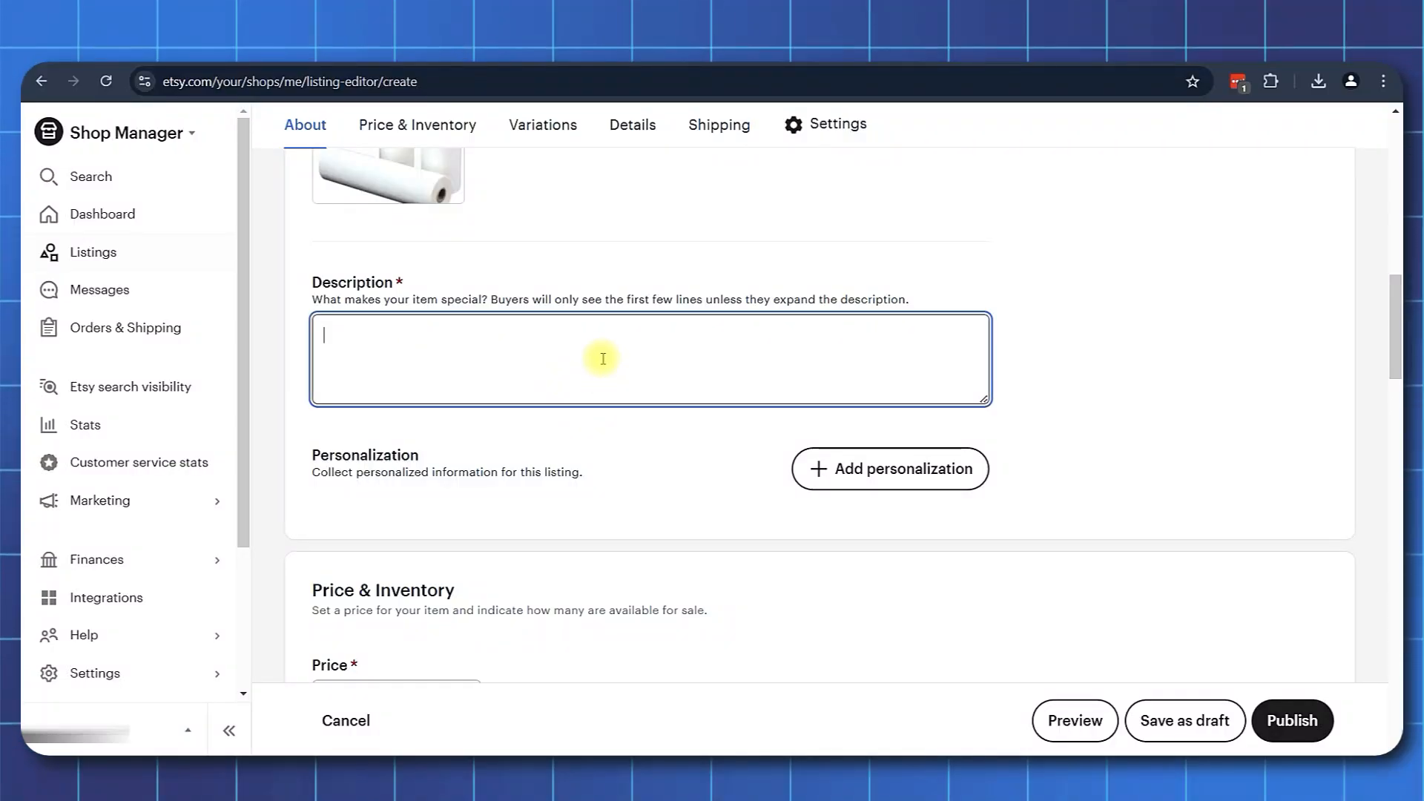
Paste the prepared product text into the listing's description
key("ctrl+v")
scroll(606, 401, "up", 4)
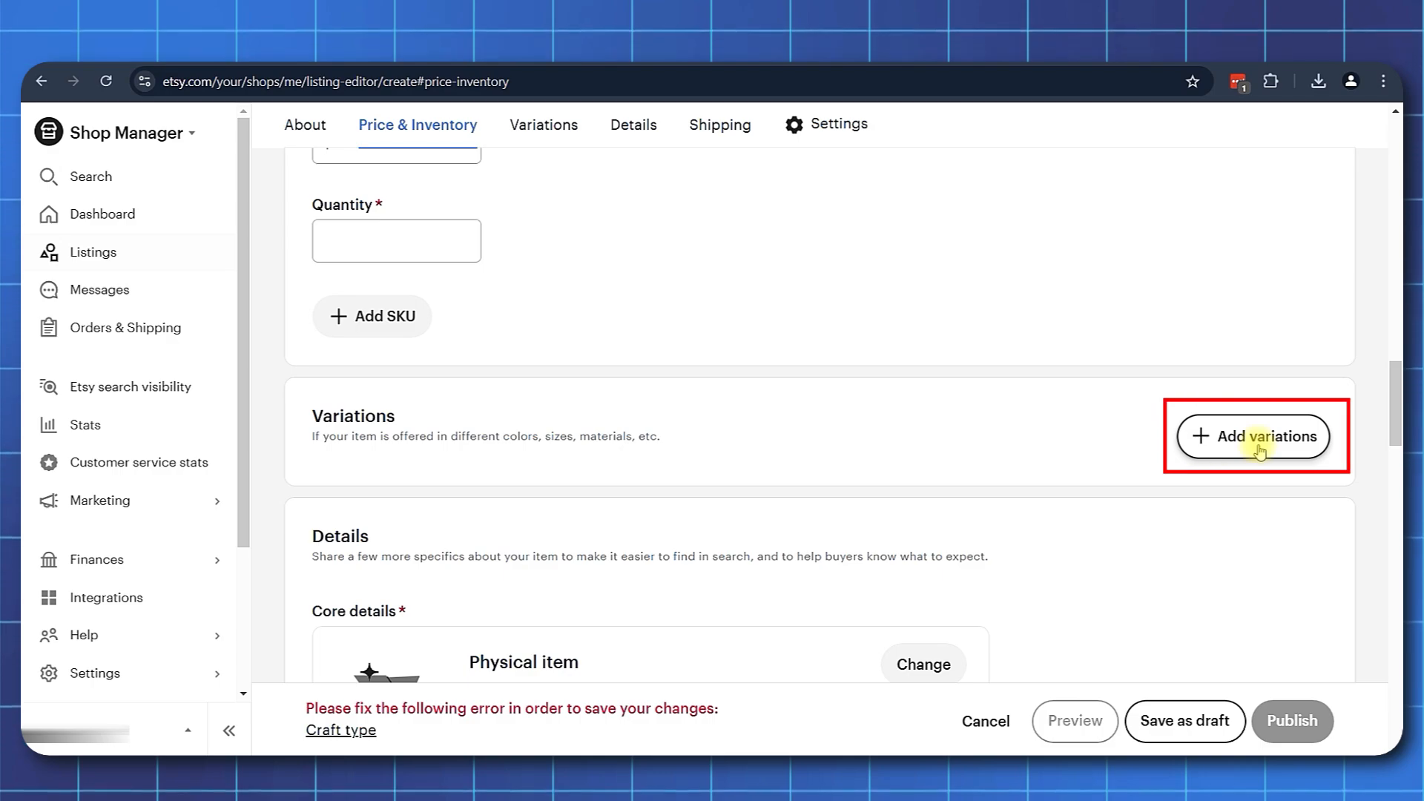
Add a custom variation Number of Items with options Pack 1 and Pack 2, letting prices, quantities and SKUs vary
left_click(1260, 445)
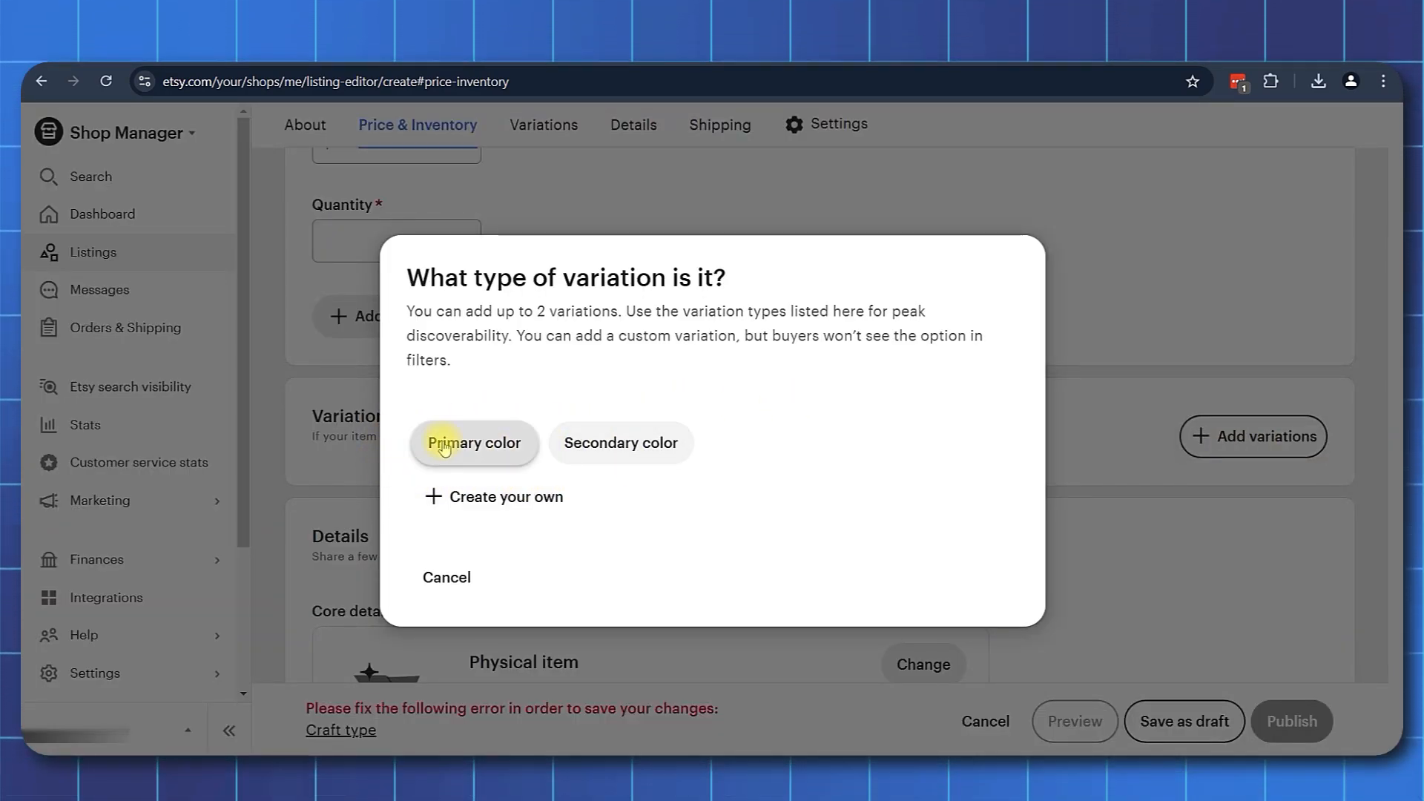
left_click(493, 497)
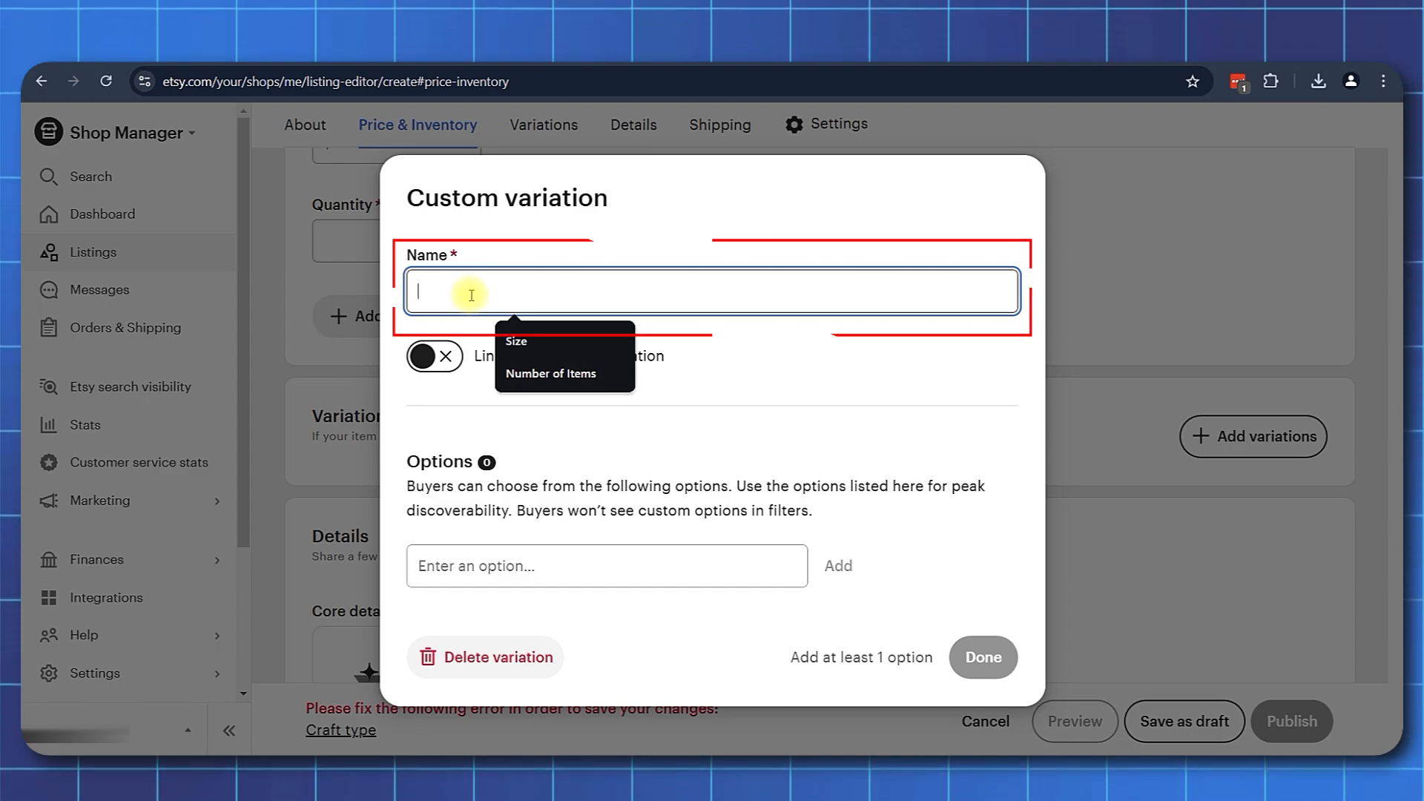
left_click(551, 373)
left_click(499, 566)
type("Pac")
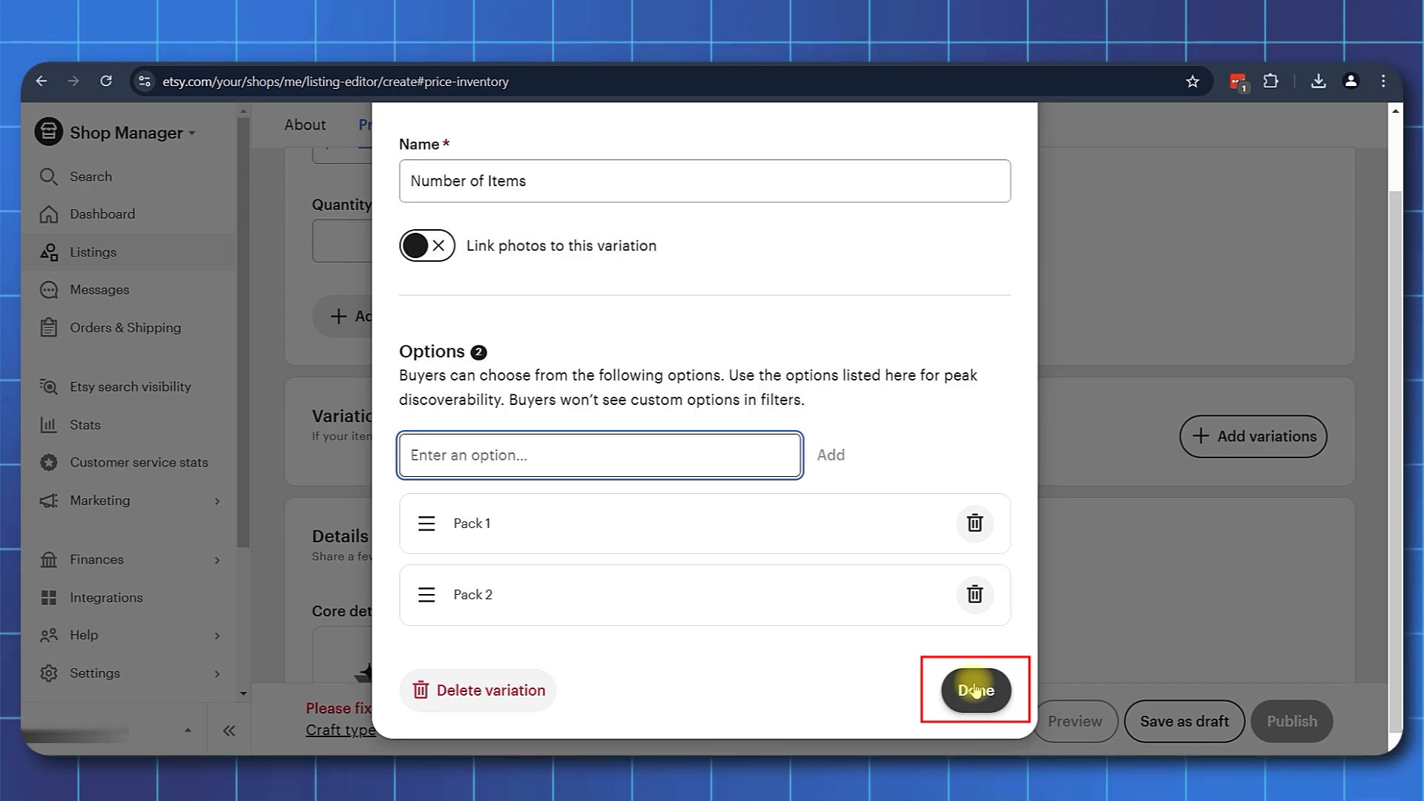
left_click(976, 691)
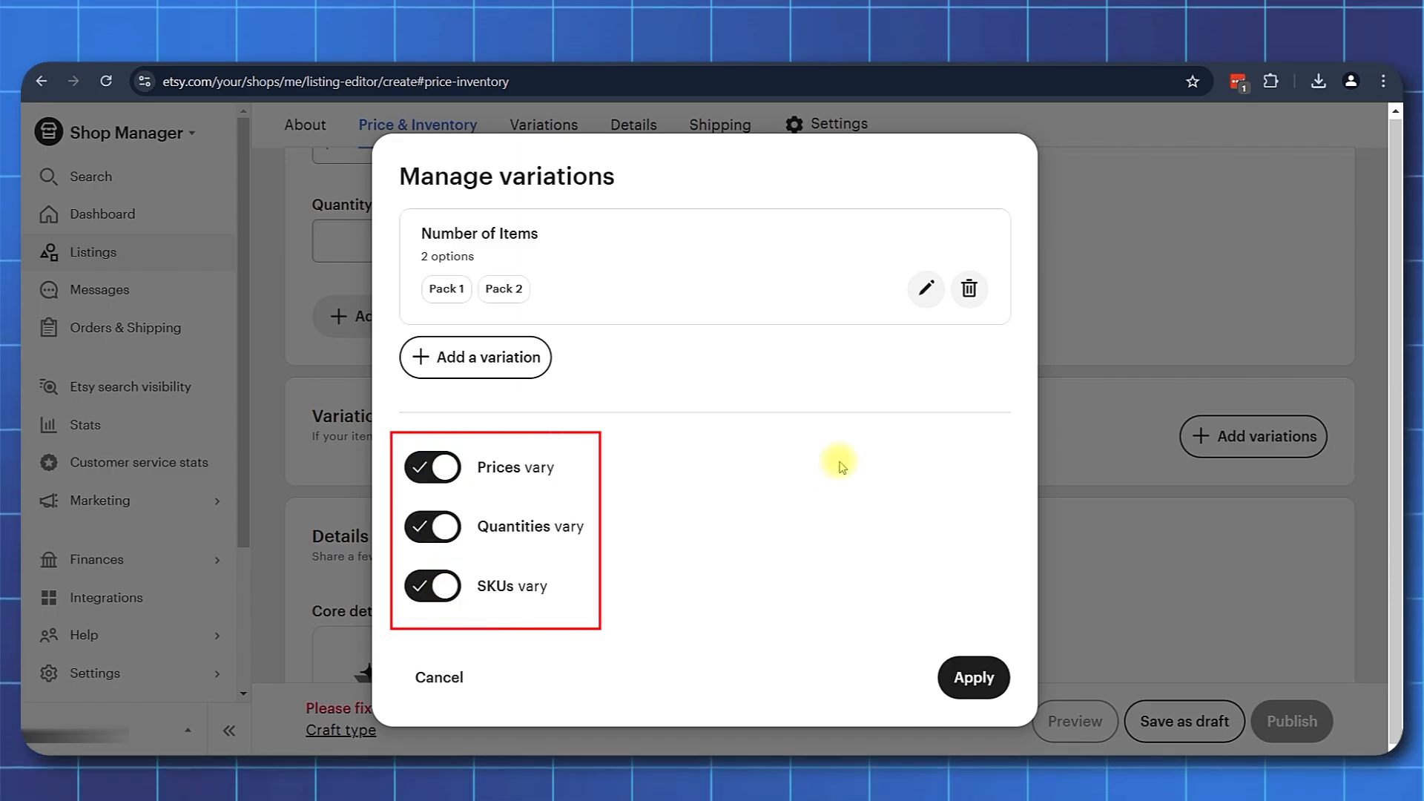
left_click(978, 677)
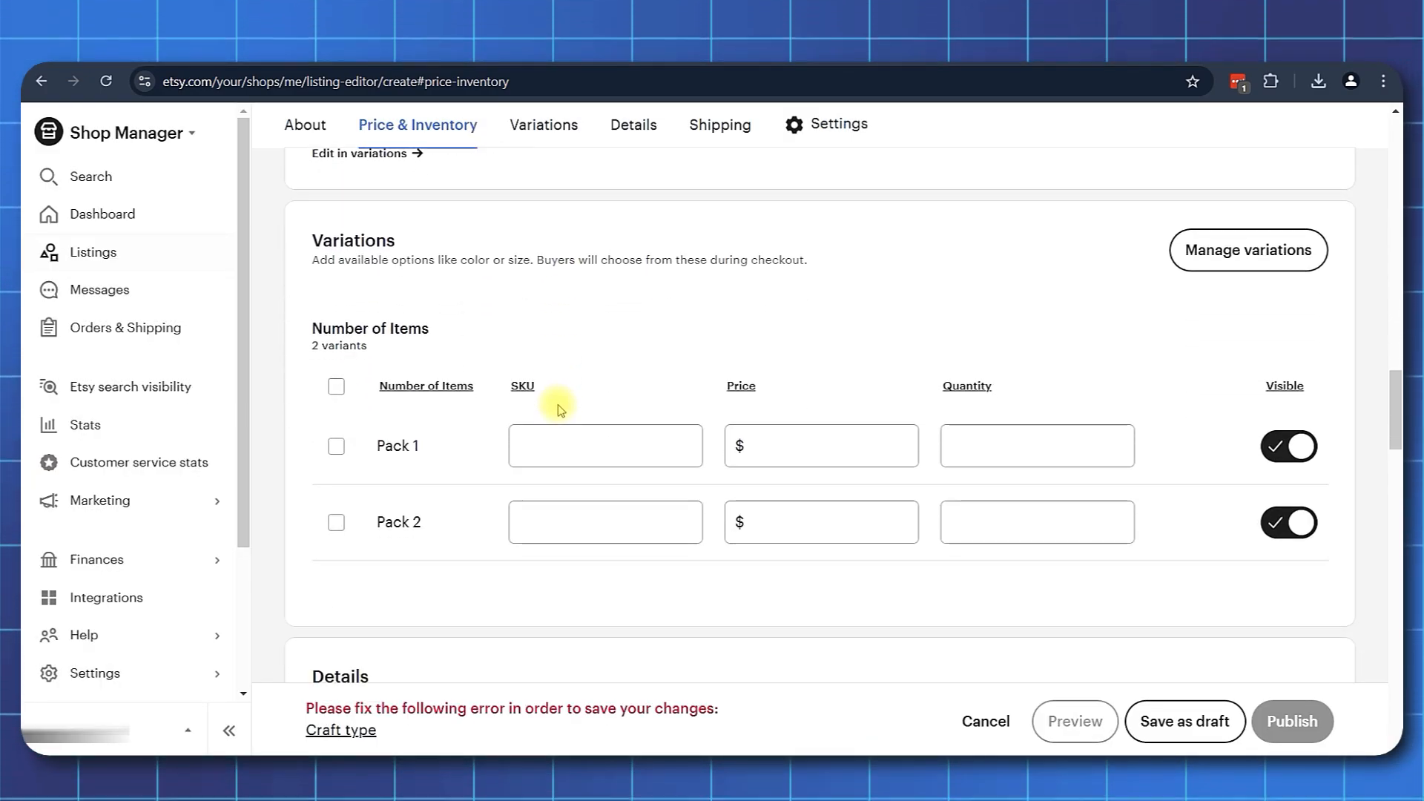
Enter SKUs starting AMZPET-R10MIL25x100 for both packs, price Pack 1 at $57.87 and Pack 2 at $109.97, and set Pack 1's quantity to 1
left_click(604, 390)
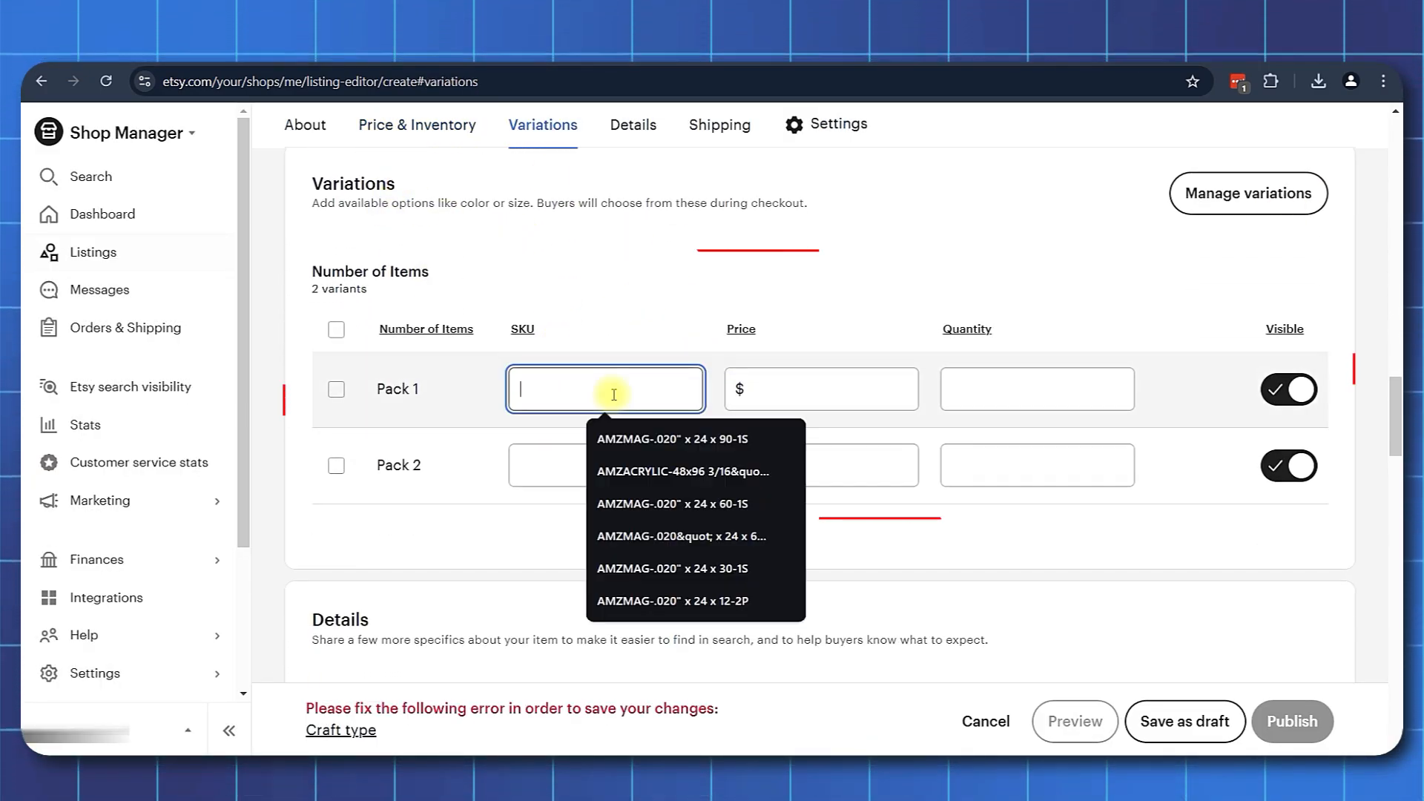
type("AMZPET-R10ML25x100-1P")
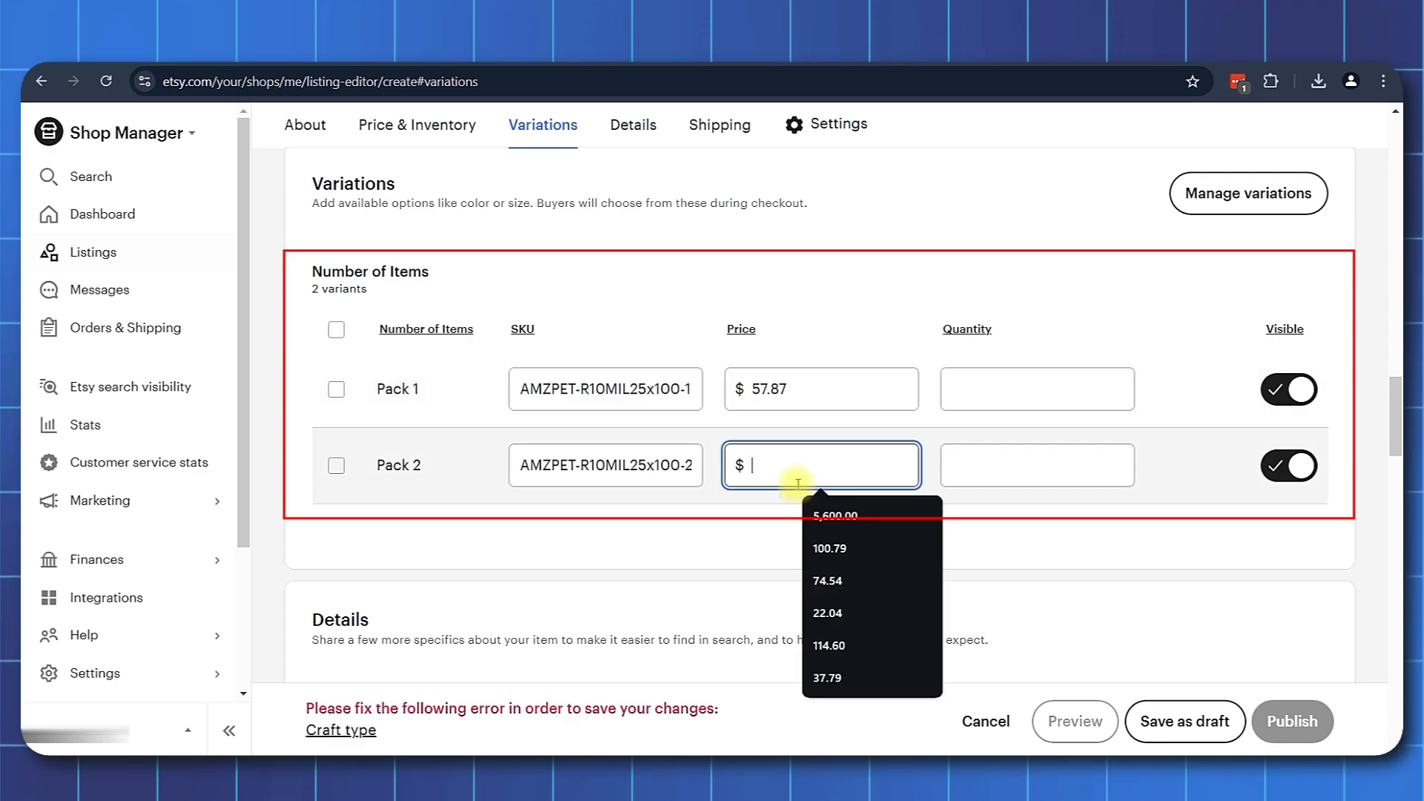
type("109.97")
left_click(985, 387)
type("1")
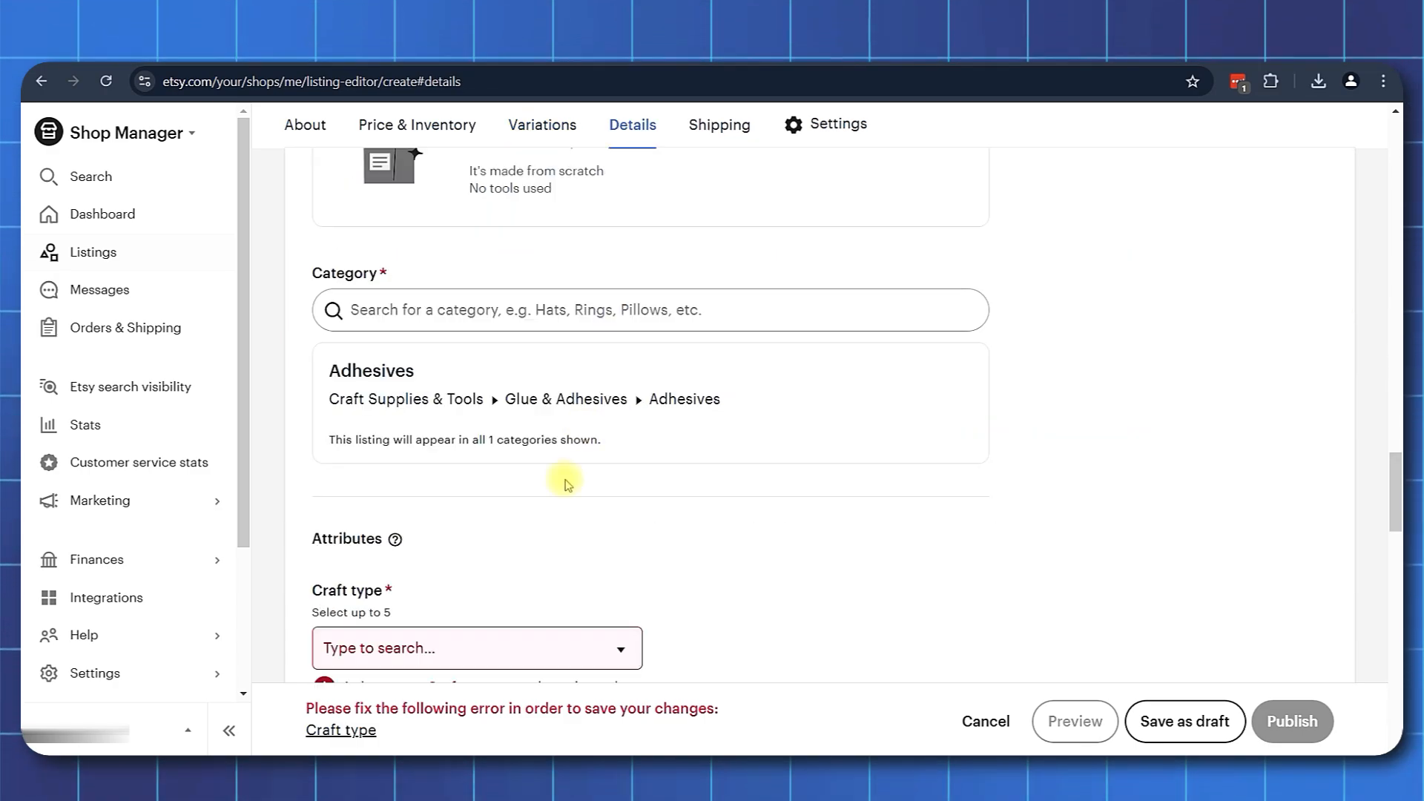
Set the craft type to Card making & stationery and the primary color to Clear
scroll(566, 479, "down", 1)
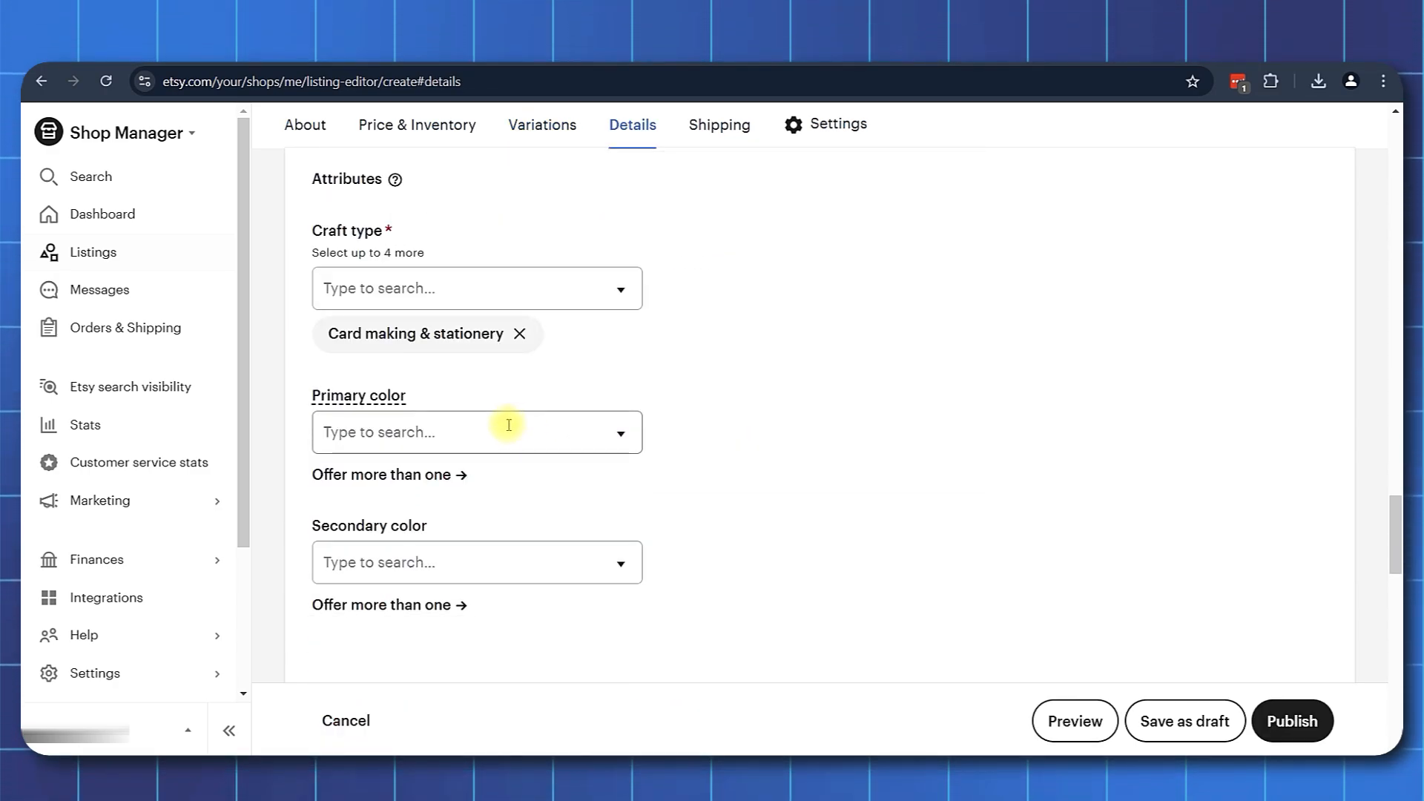
left_click(476, 430)
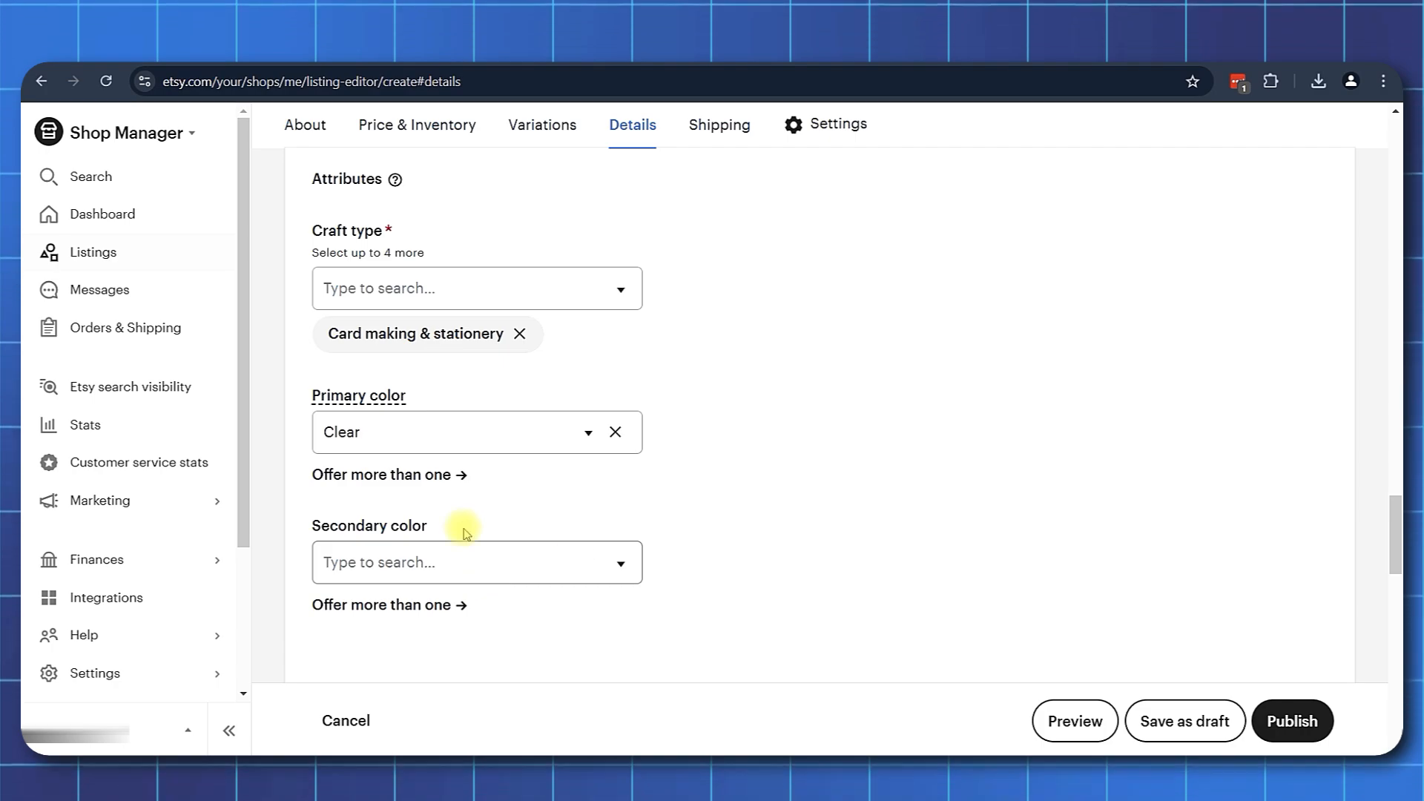
Add Polyethylene Terephthalate to the listing's materials
scroll(534, 549, "down", 5)
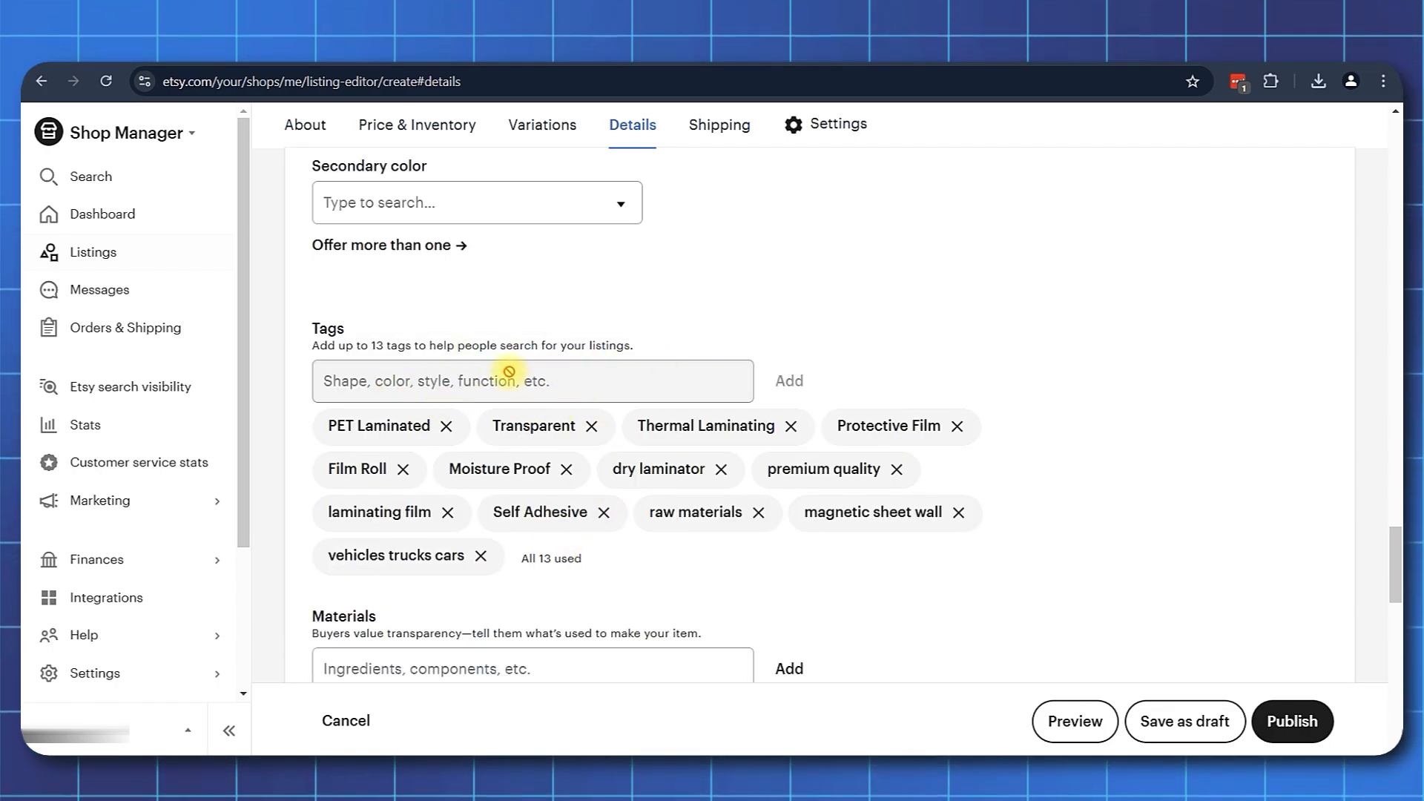
scroll(508, 372, "down", 3)
left_click(487, 407)
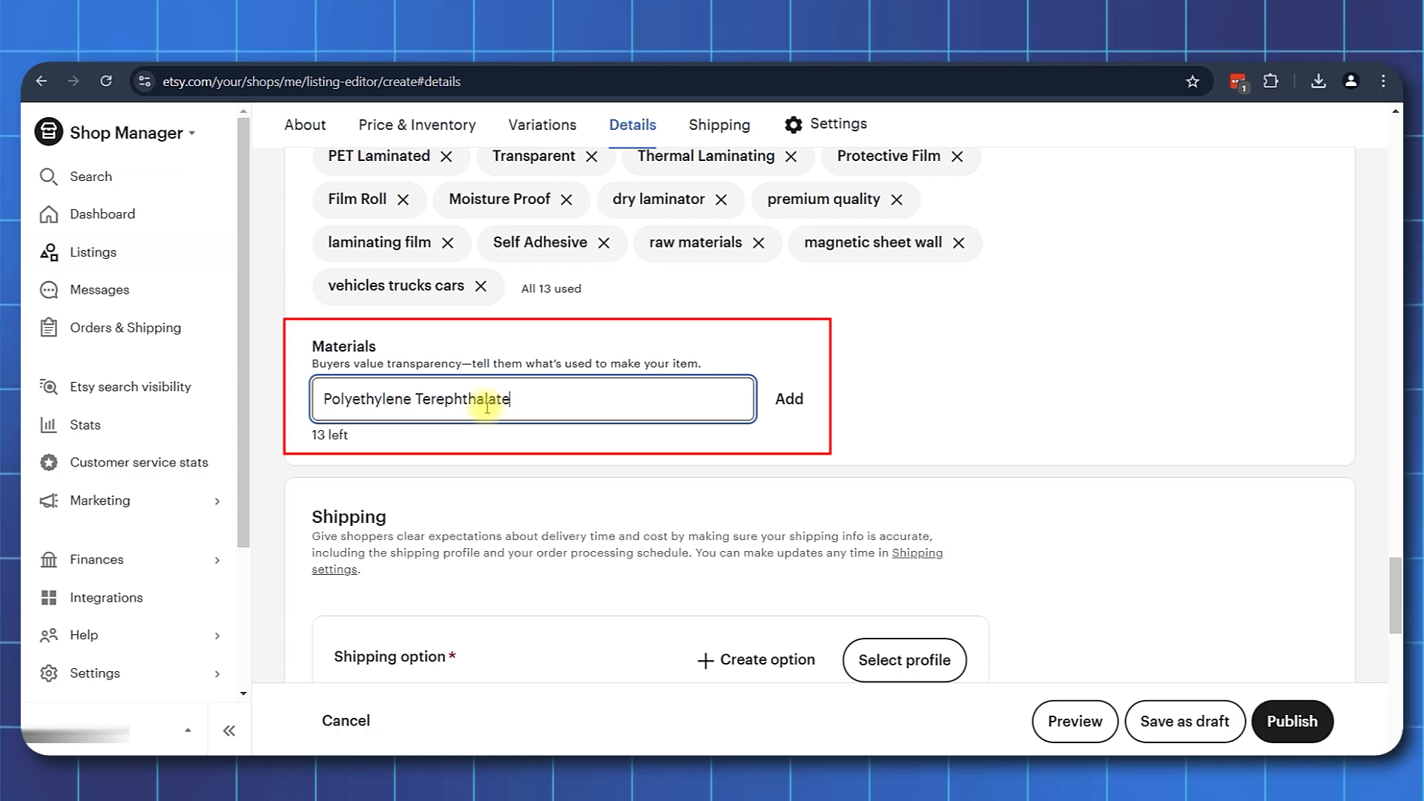
key("Return")
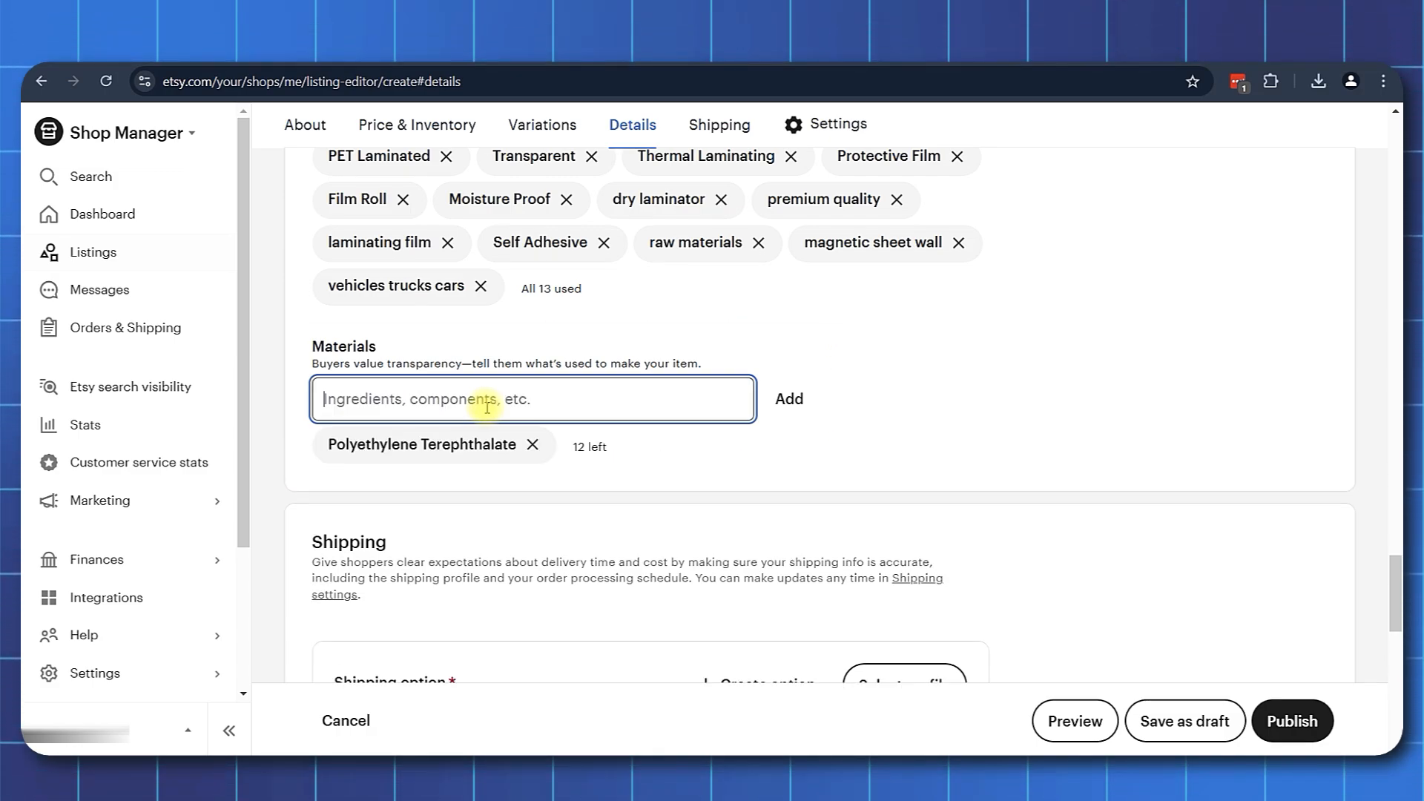
Assign the existing Free Shipping calculated profile as the listing's shipping option
scroll(602, 381, "down", 3)
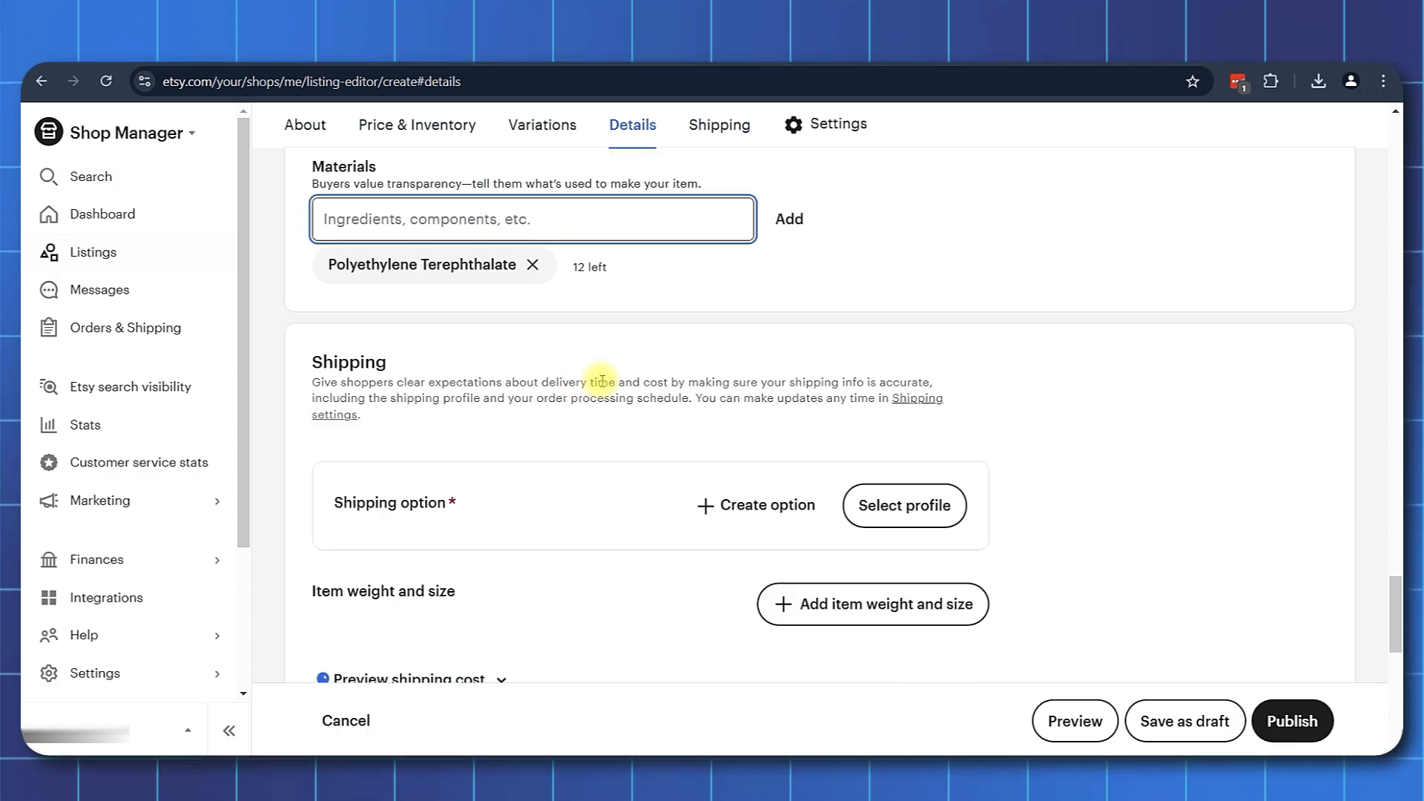
scroll(496, 380, "down", 1)
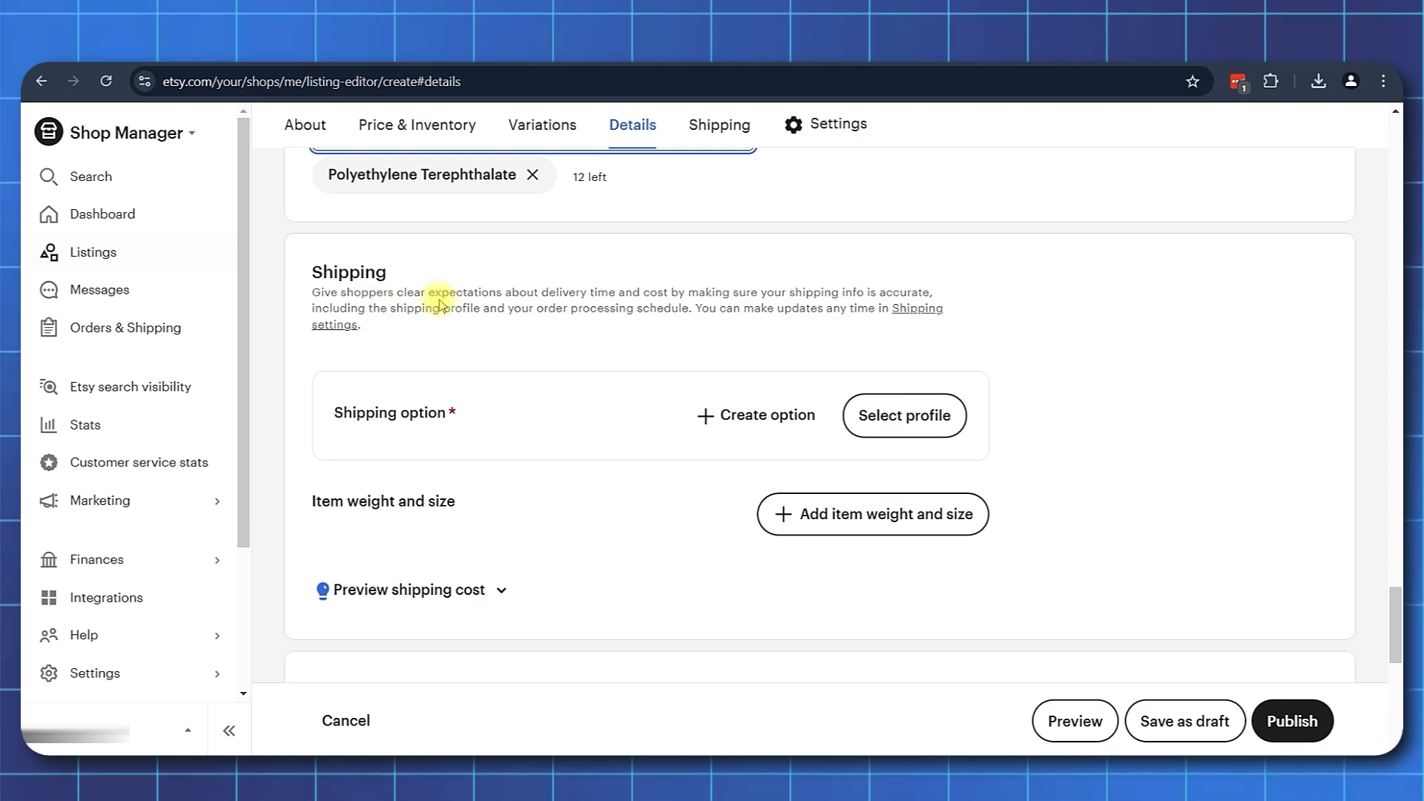
scroll(439, 304, "down", 1)
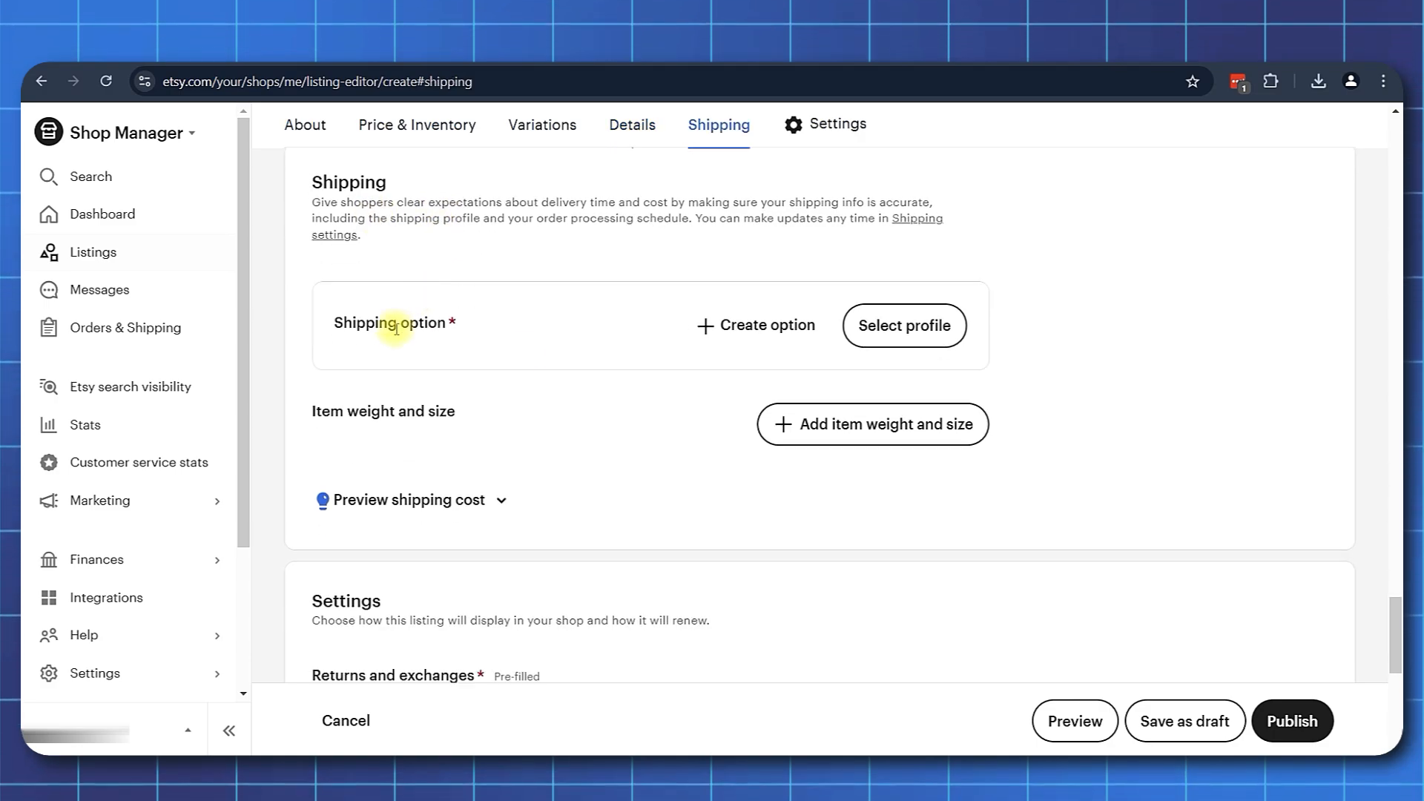
left_click(676, 331)
left_click(887, 445)
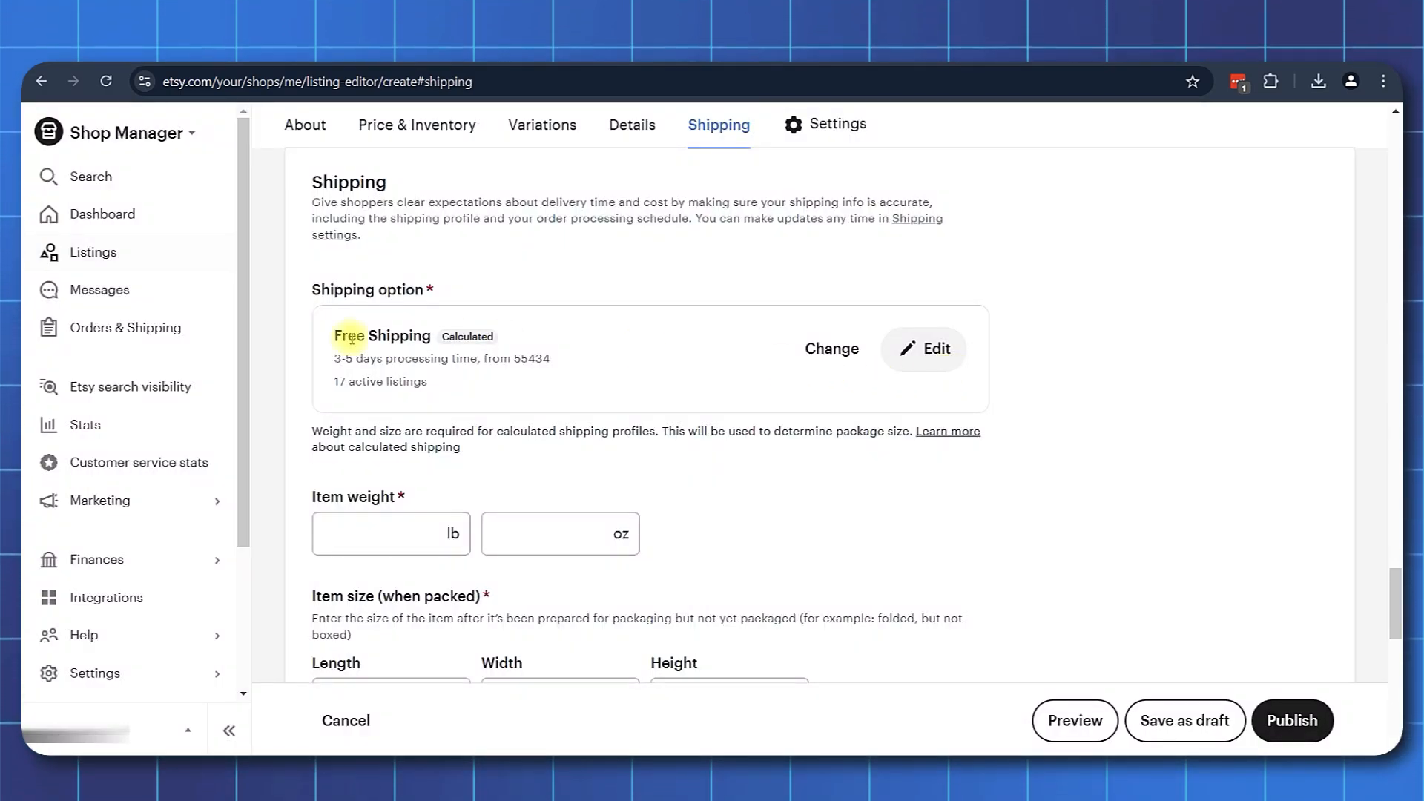
Set the item weight to 1 lb and the packed size to 24 in long, 18 in wide and 0.4 in high
scroll(351, 338, "down", 2)
left_click(359, 356)
type("1")
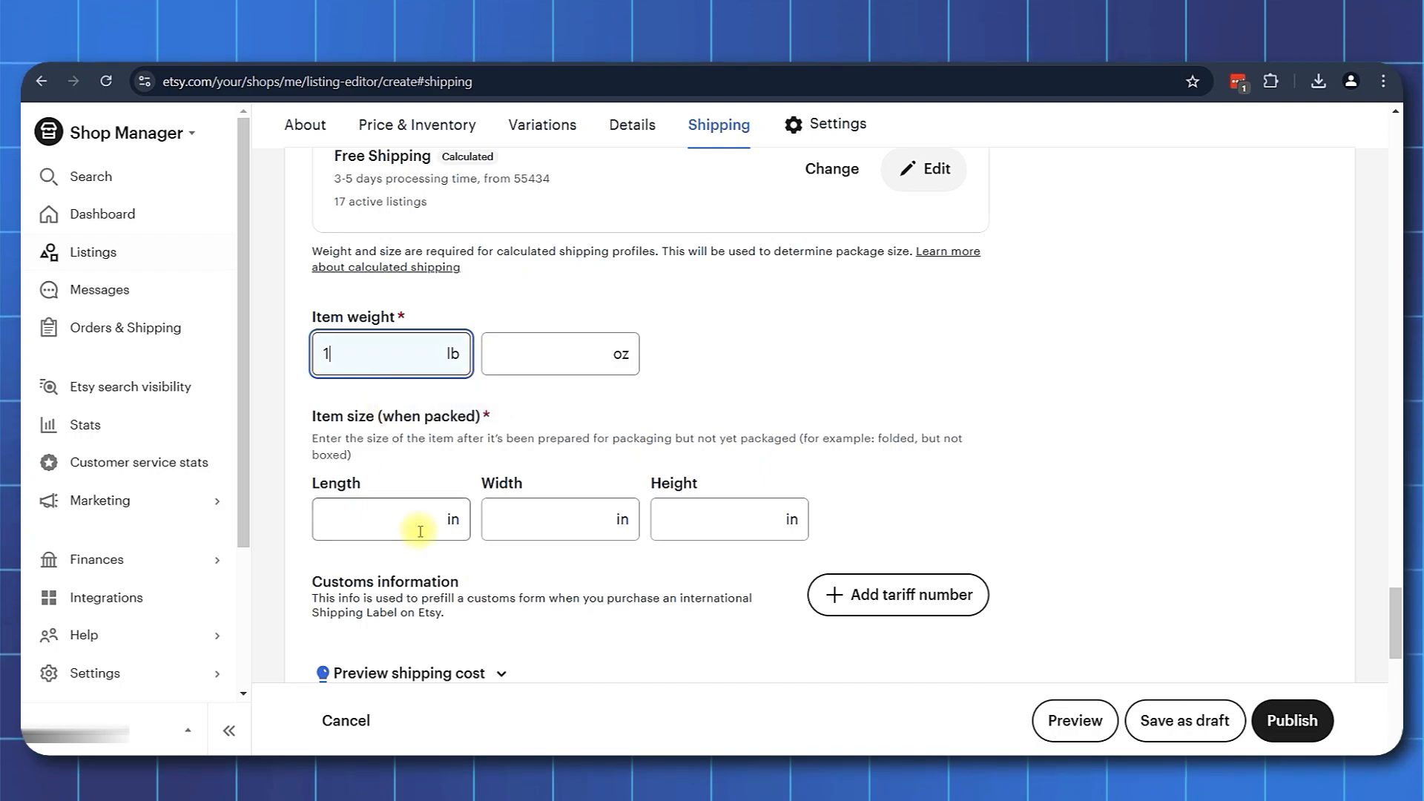
left_click(420, 532)
type("24")
key("Tab")
type("18")
key("Tab")
type("0.4")
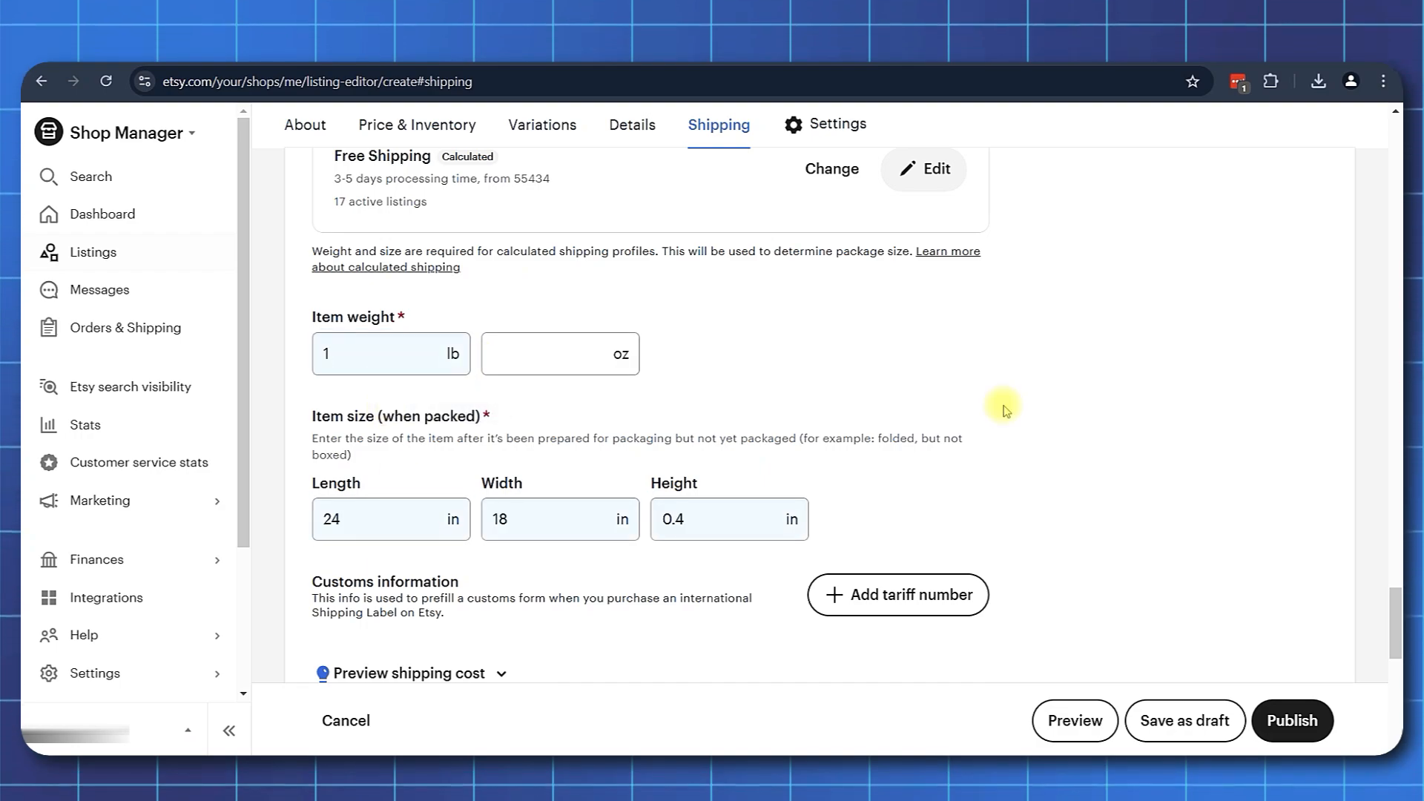
Review the returns and exchanges policy, keeping the 30-day one, and assign the listing to the Vinyl Removable Adhesive shop section
scroll(1001, 407, "down", 1)
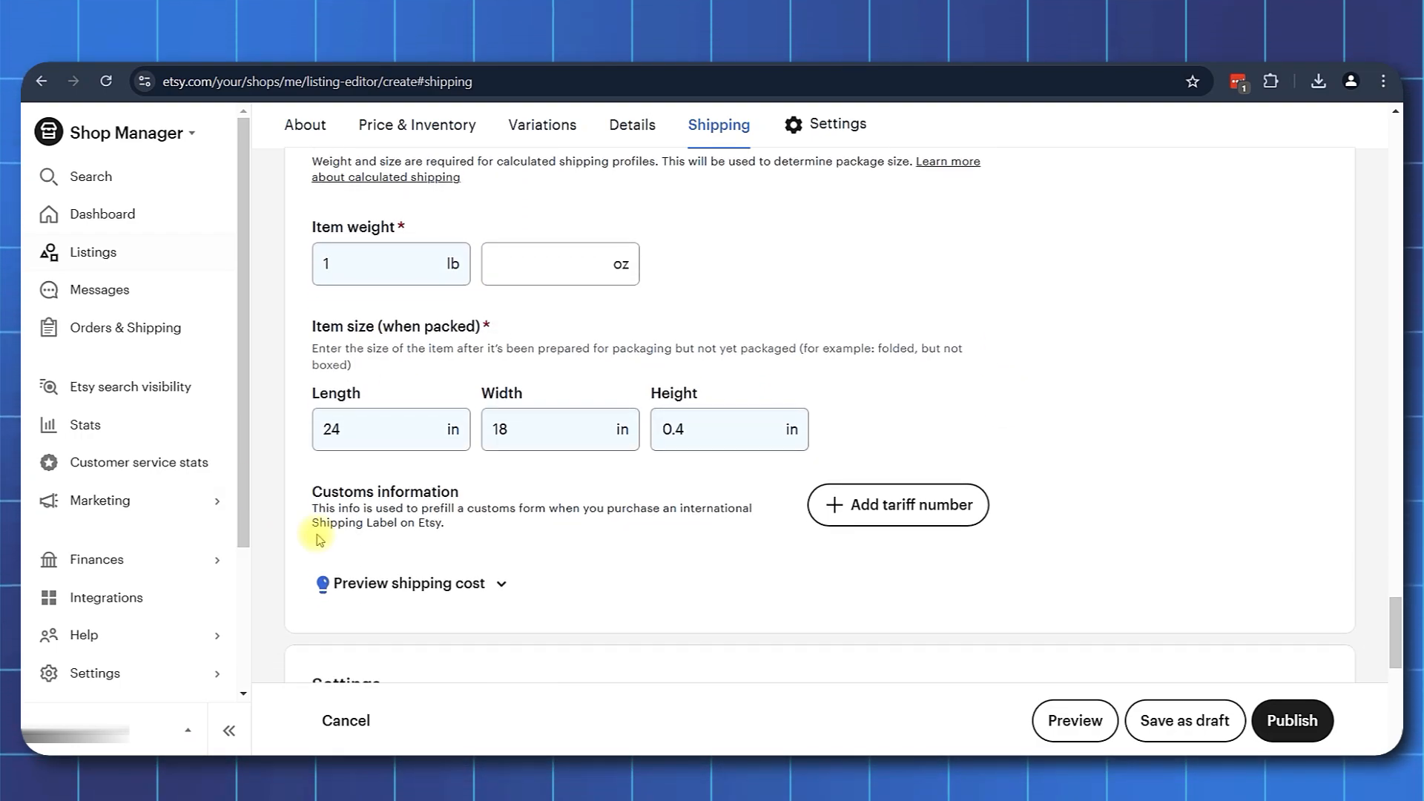
scroll(582, 449, "down", 5)
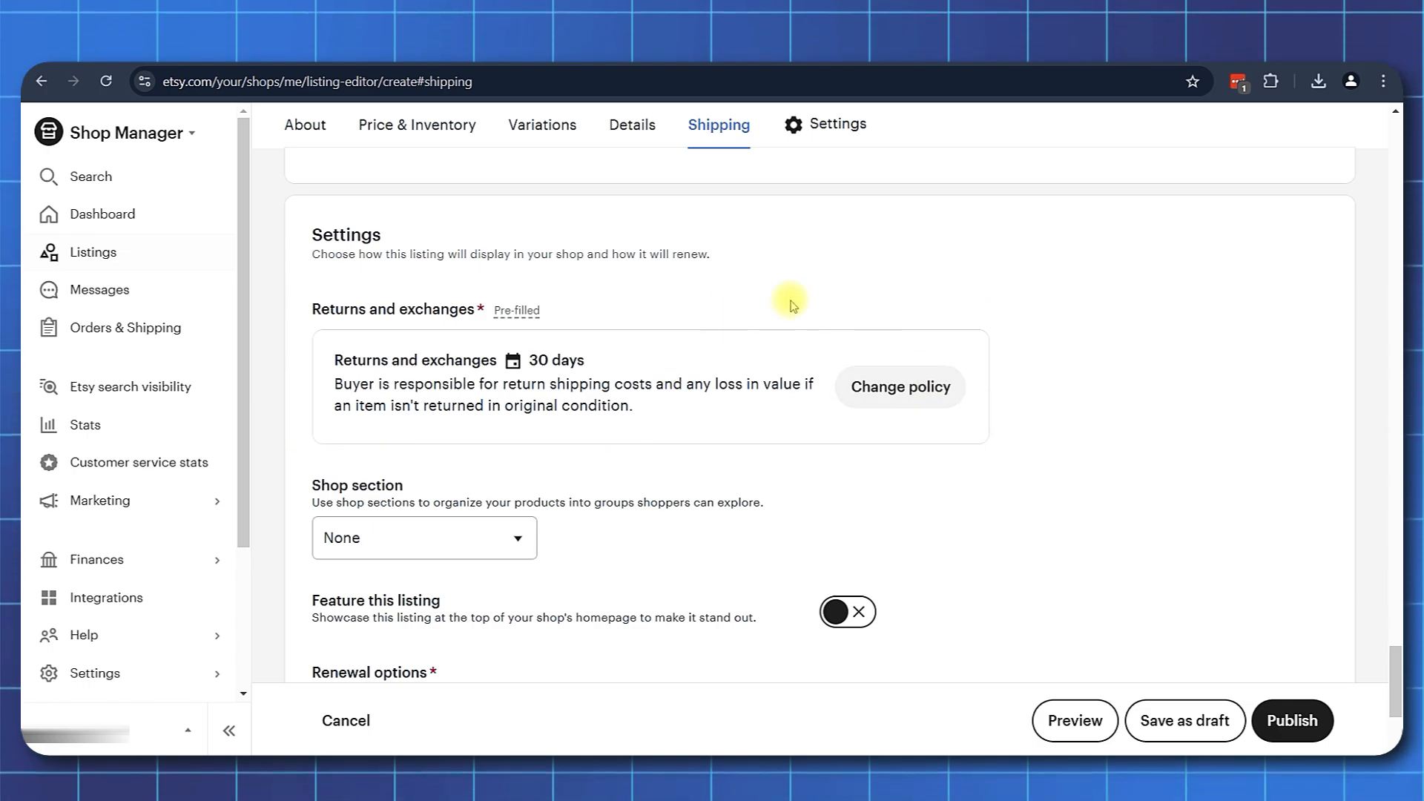
left_click(899, 386)
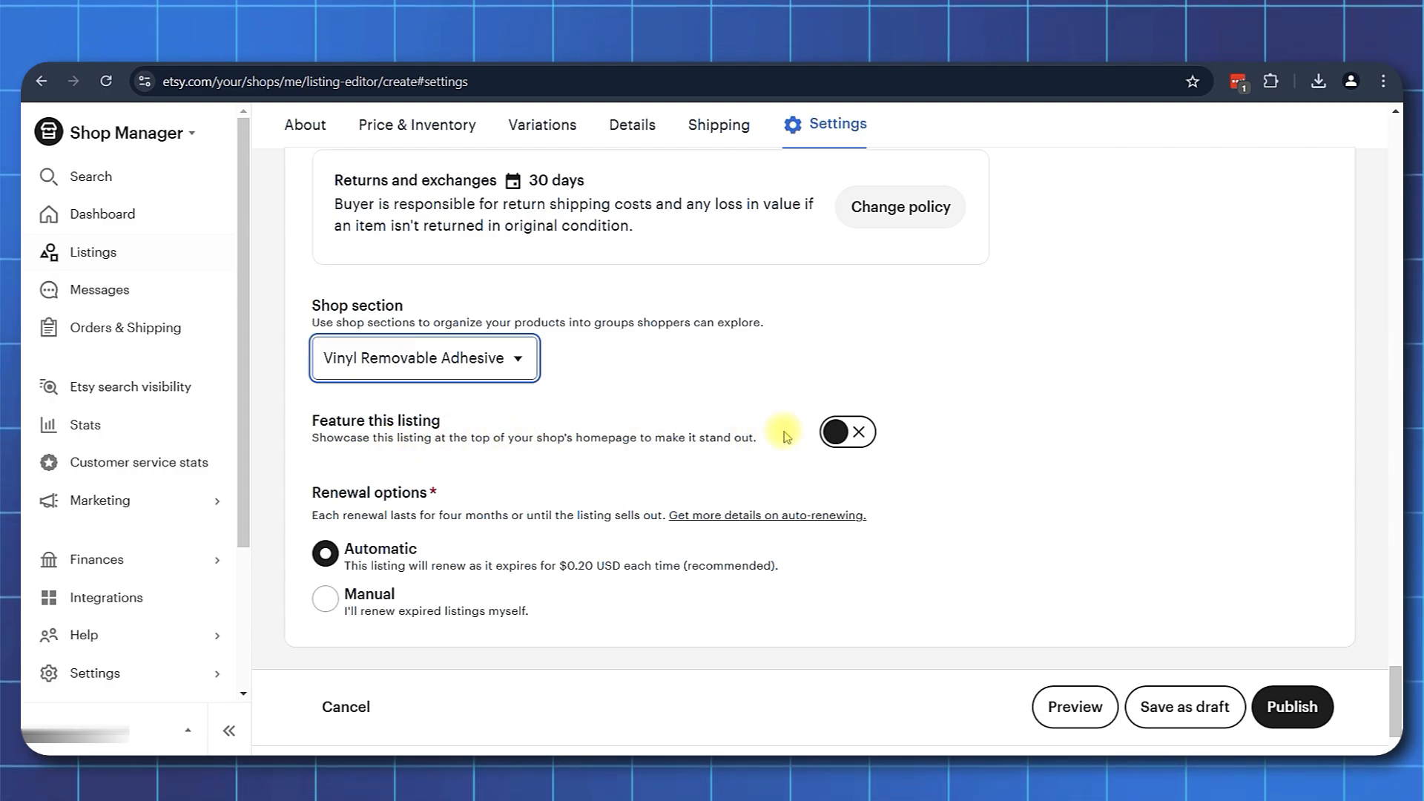
Feature the listing on the shop's homepage and set its renewal option to Manual
left_click(672, 408)
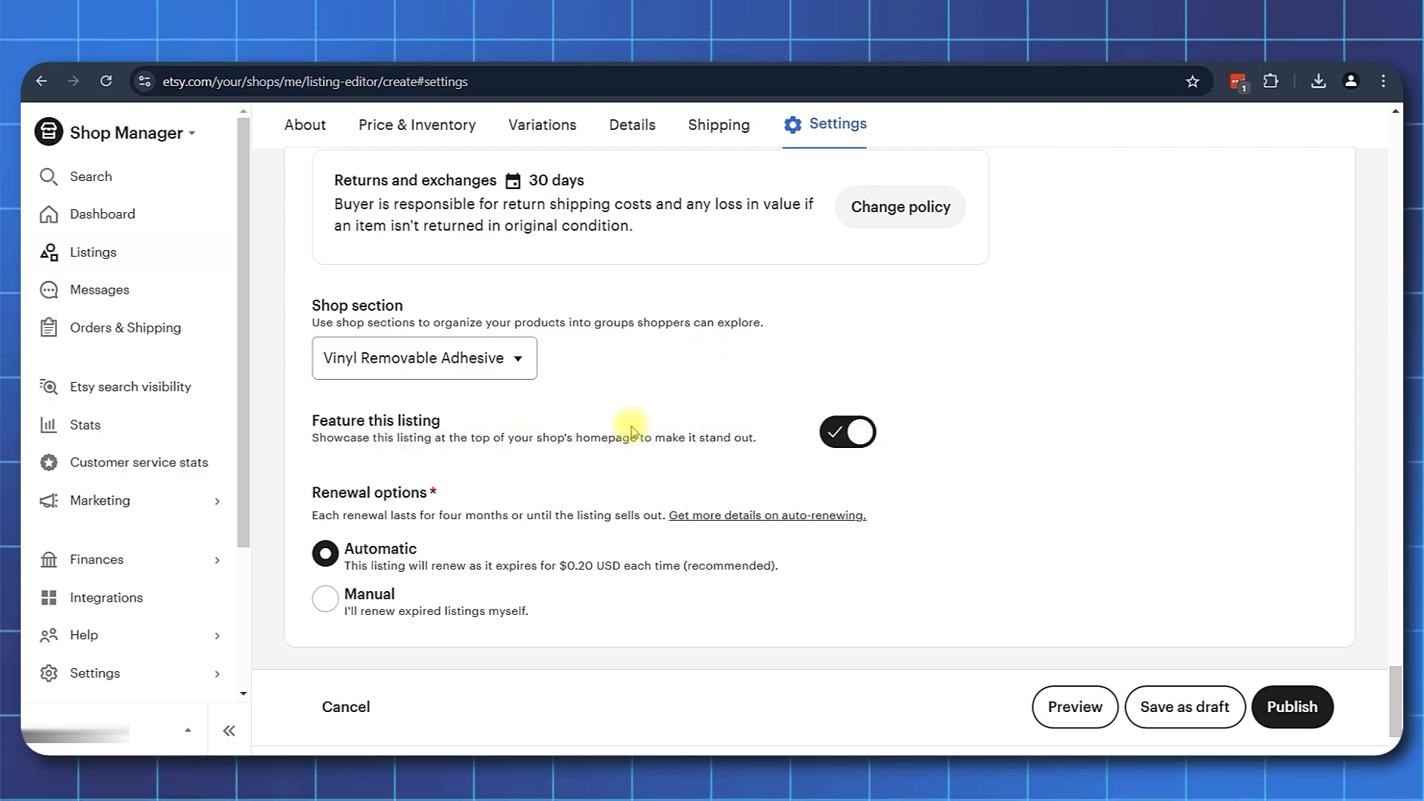
scroll(393, 545, "down", 1)
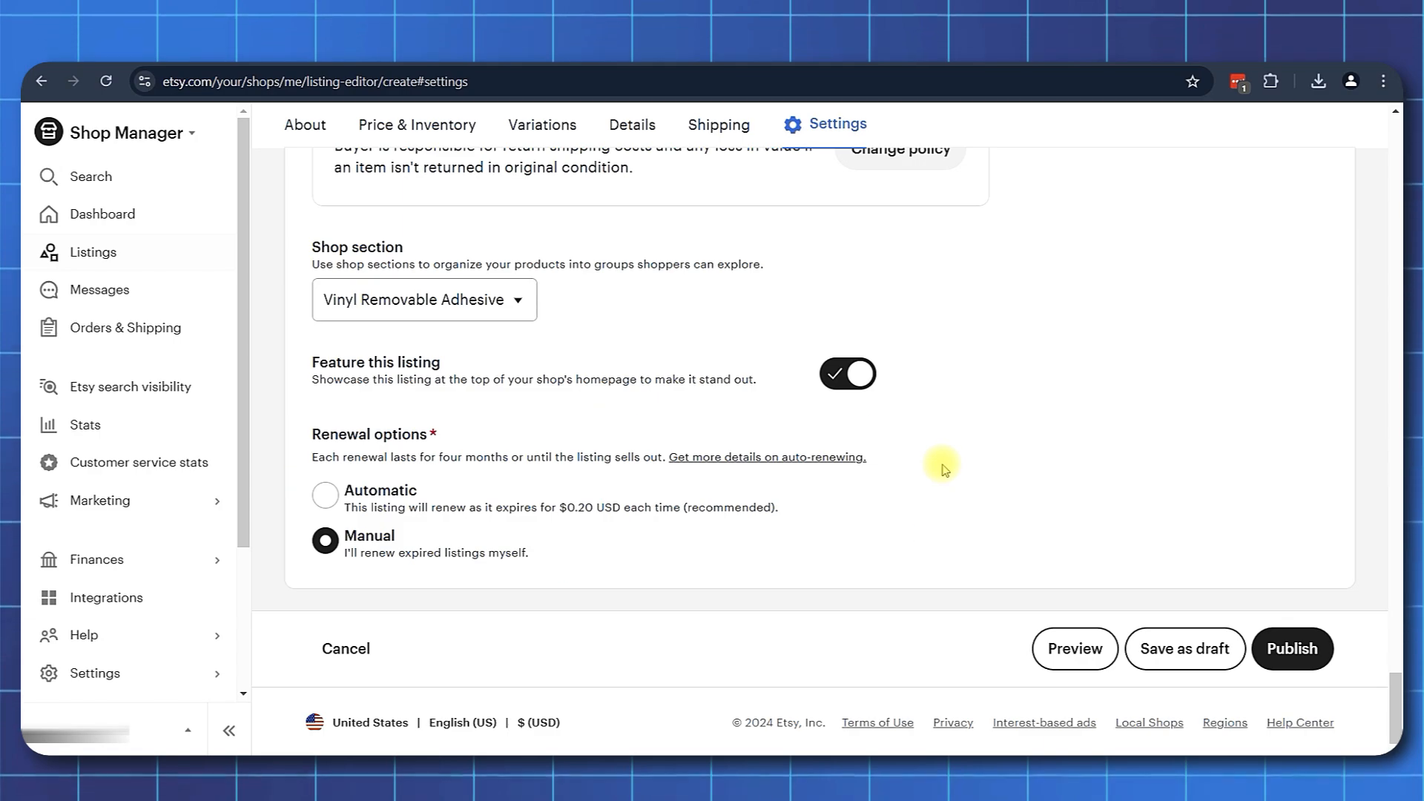
Publish the new listing and agree to the listing fee
left_click(1311, 648)
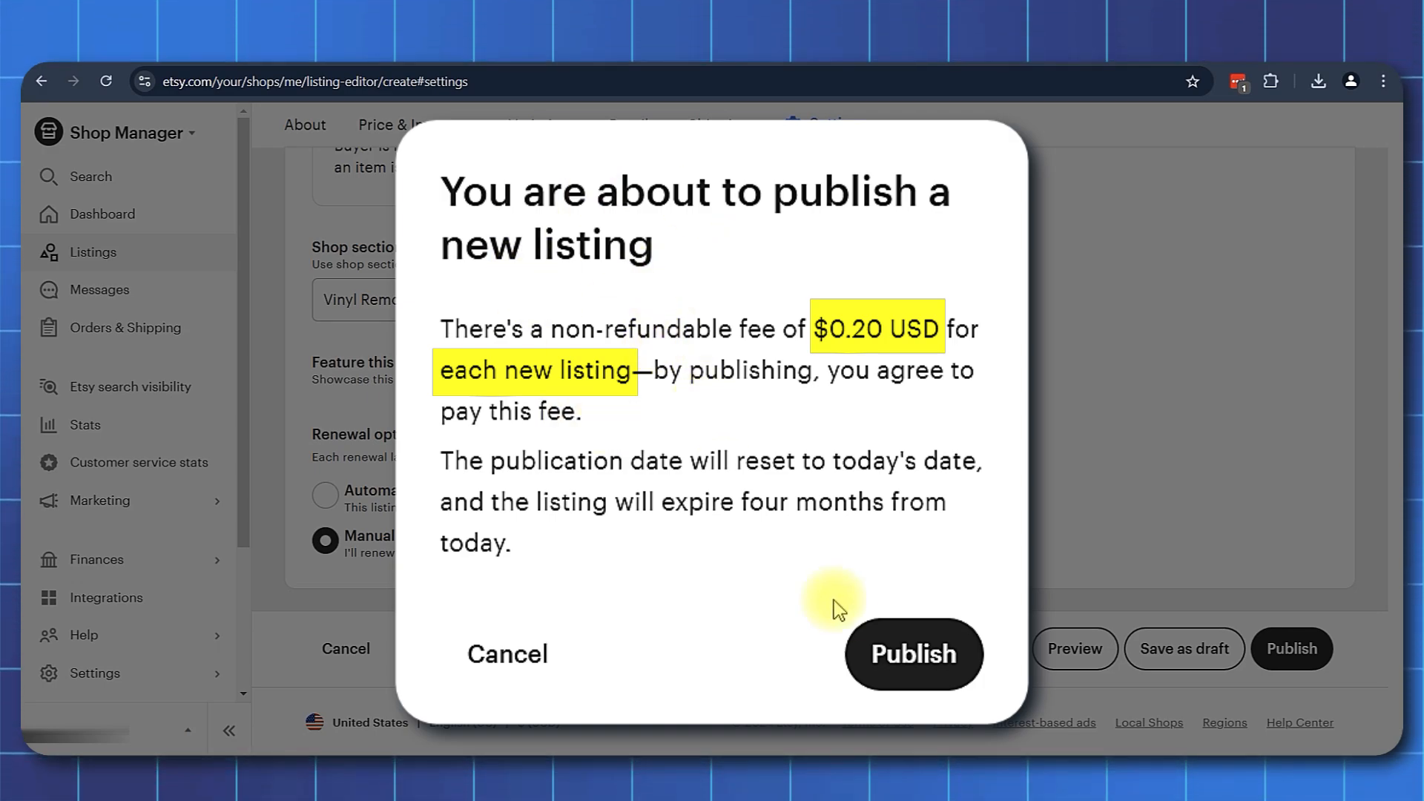
left_click(933, 676)
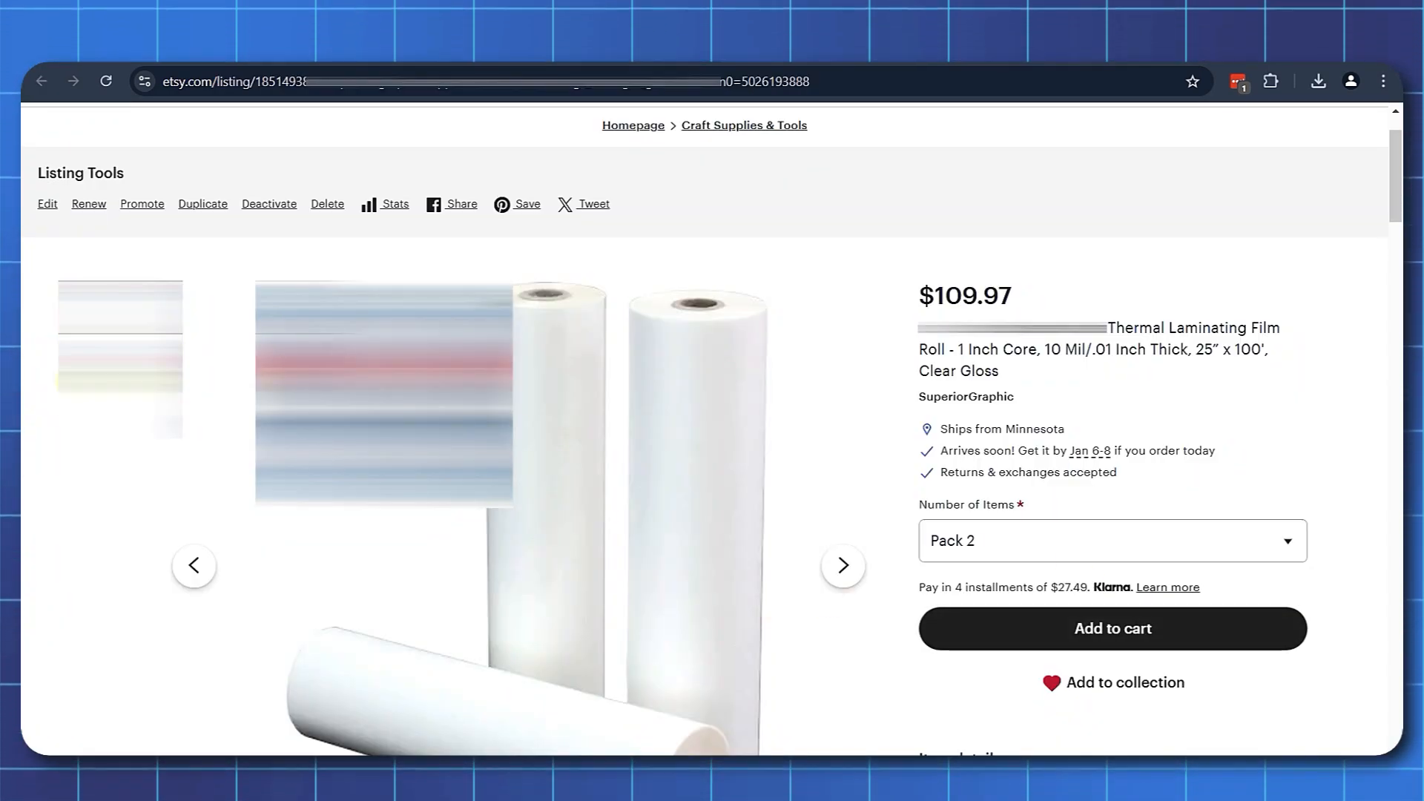